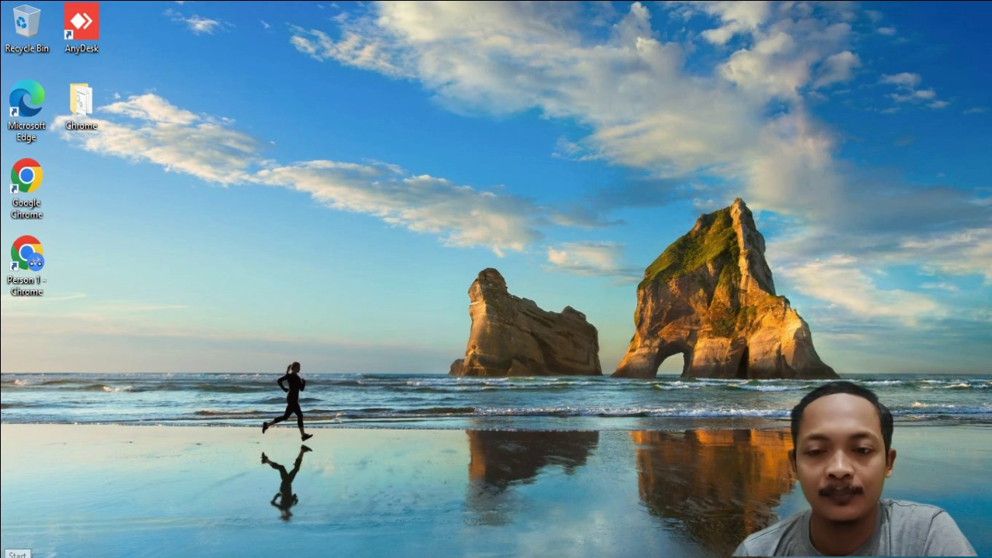
# Open WinBox and connect to the MikroTik router with the login admin and the password field left empty.
pyautogui.press('super')
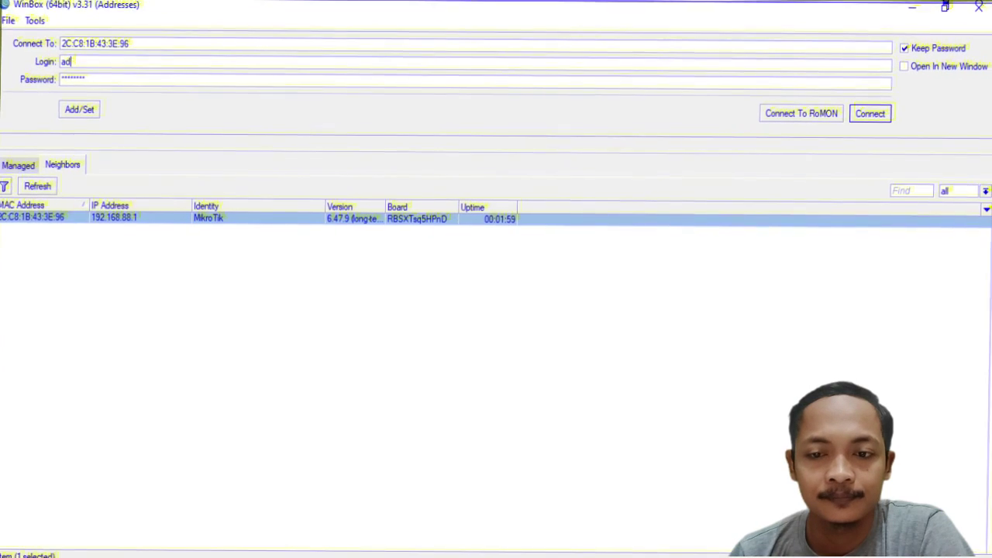
pyautogui.write('min')
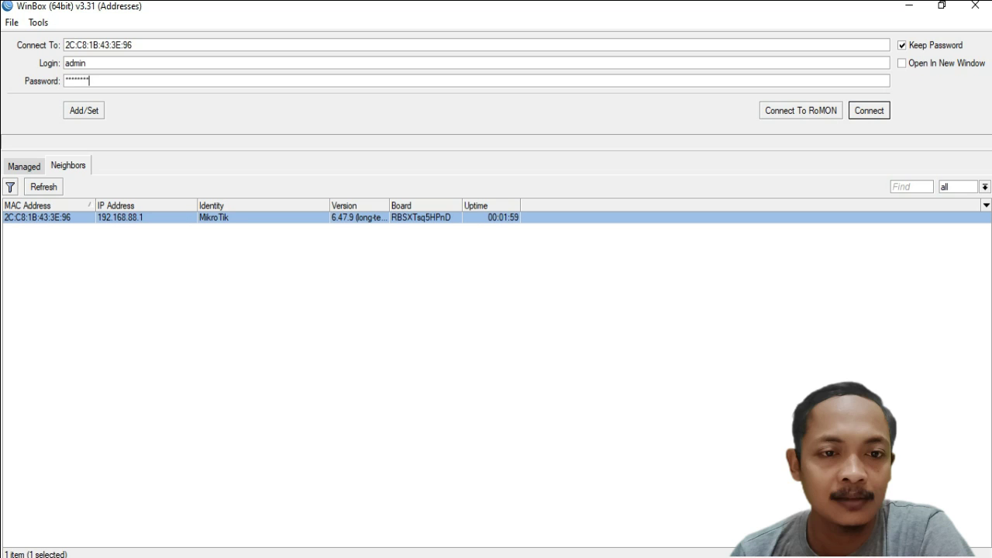
pyautogui.hotkey('ctrl', 'a')
pyautogui.press('BackSpace')
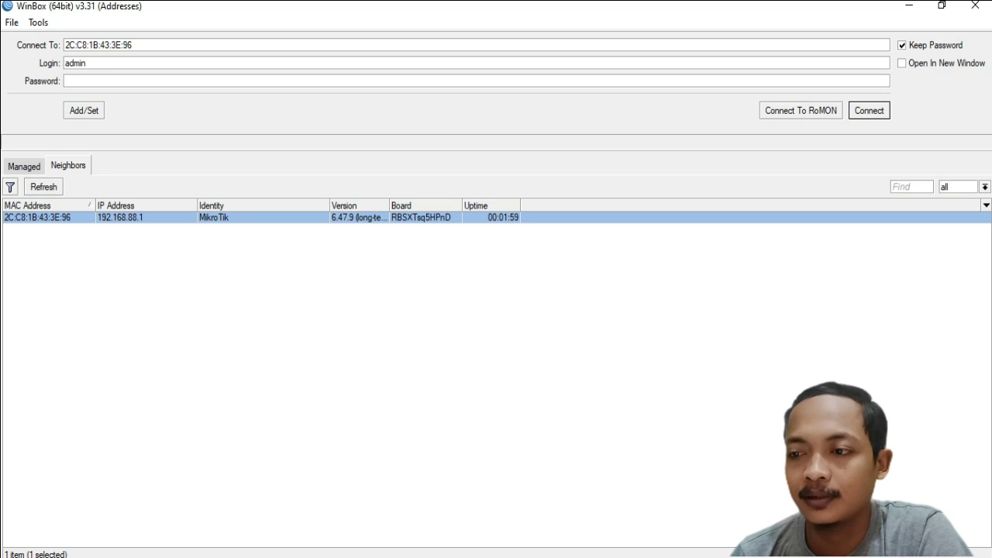
pyautogui.press('Return')
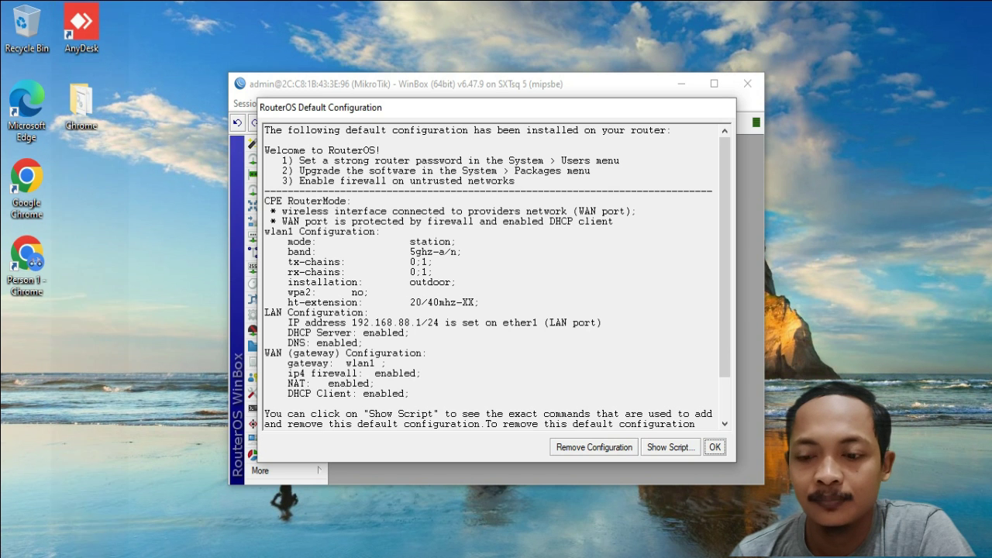
# Remove the router's default configuration and reconnect to it as admin in a maximized window.
pyautogui.scroll(-2, 496, 275)
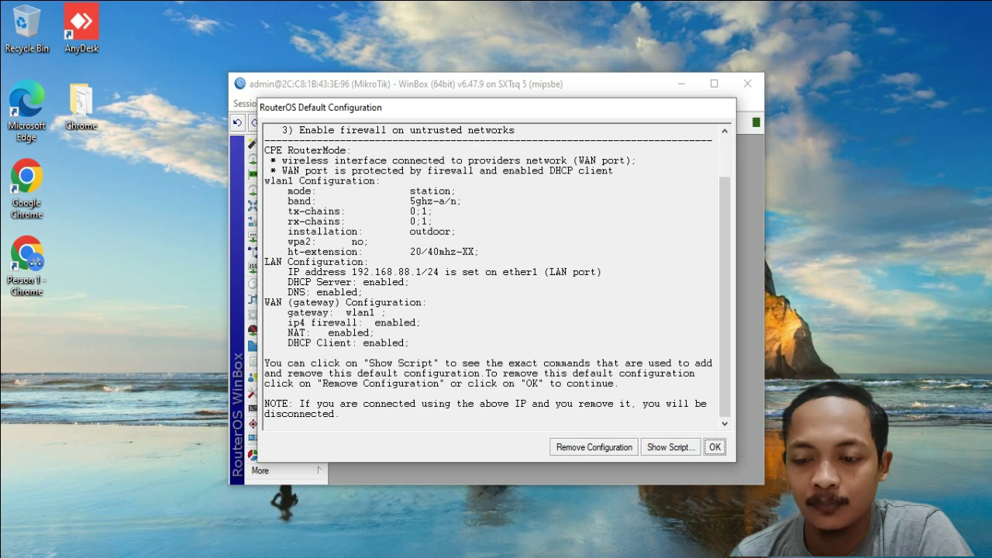
pyautogui.click(594, 448)
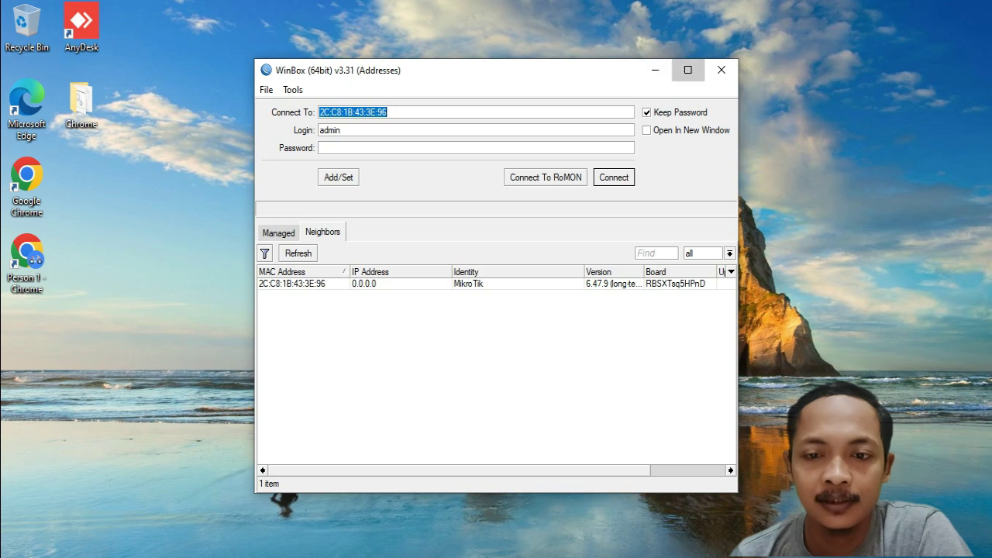
pyautogui.click(687, 69)
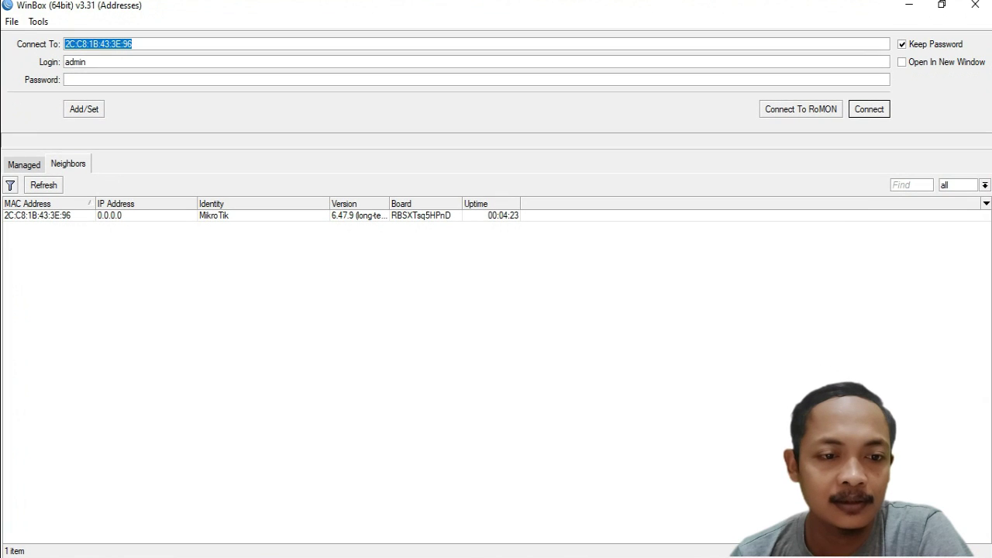
pyautogui.click(37, 214)
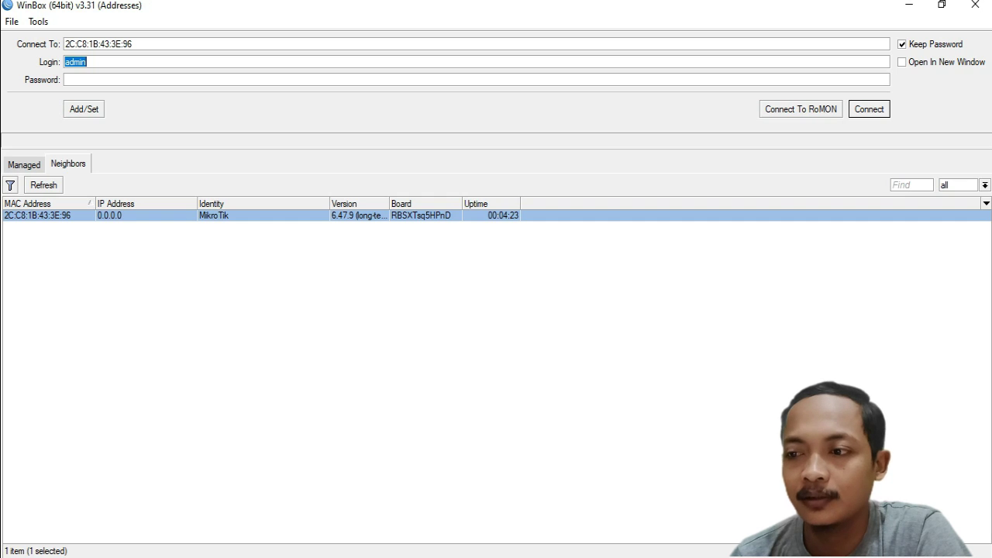
pyautogui.press('Return')
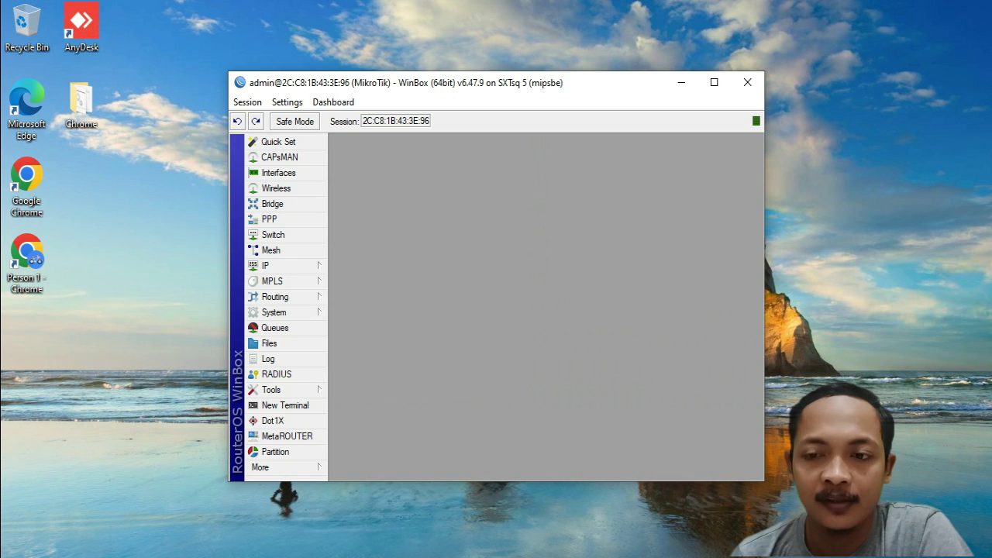
pyautogui.click(714, 82)
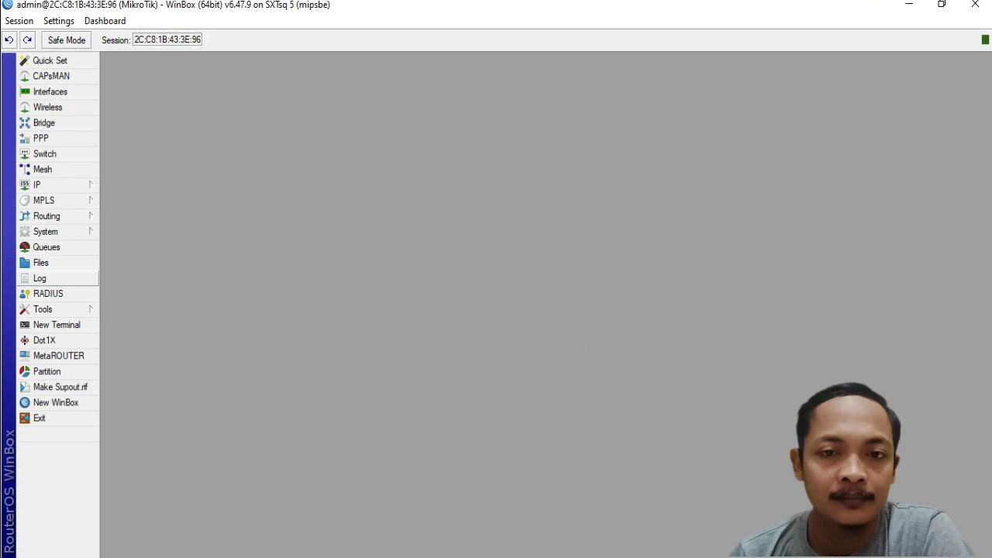
# Examine the router's license level and system resources side by side, then close both windows.
pyautogui.click(45, 231)
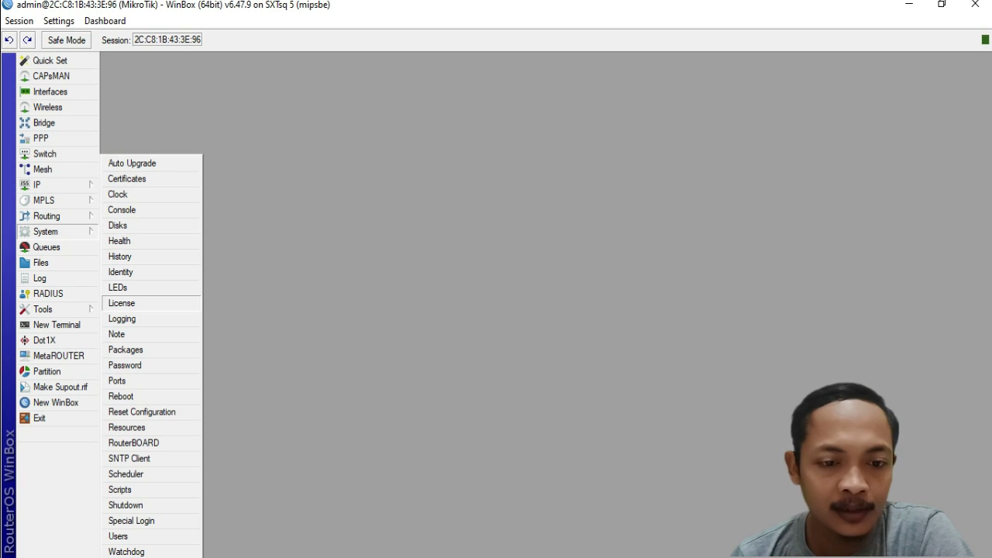
pyautogui.click(124, 303)
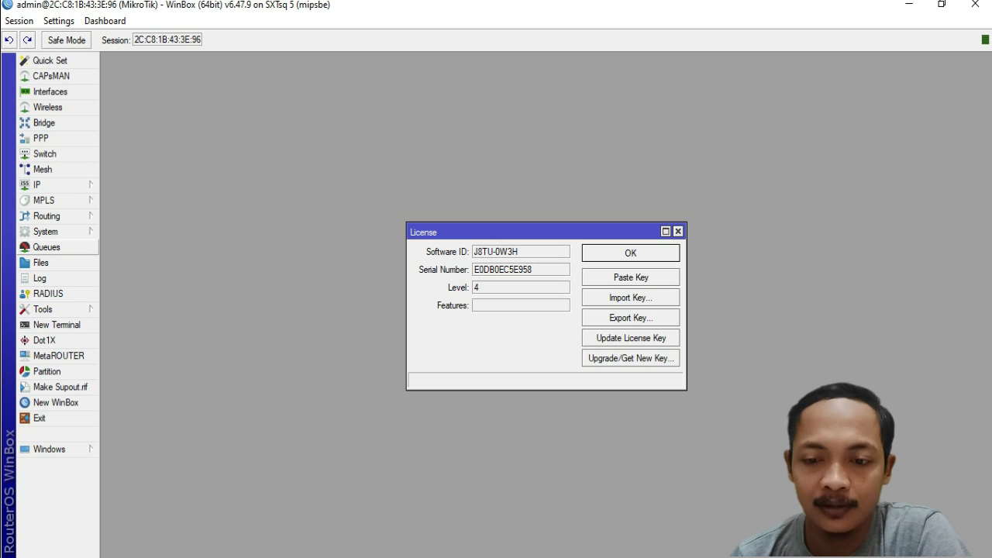
pyautogui.click(45, 232)
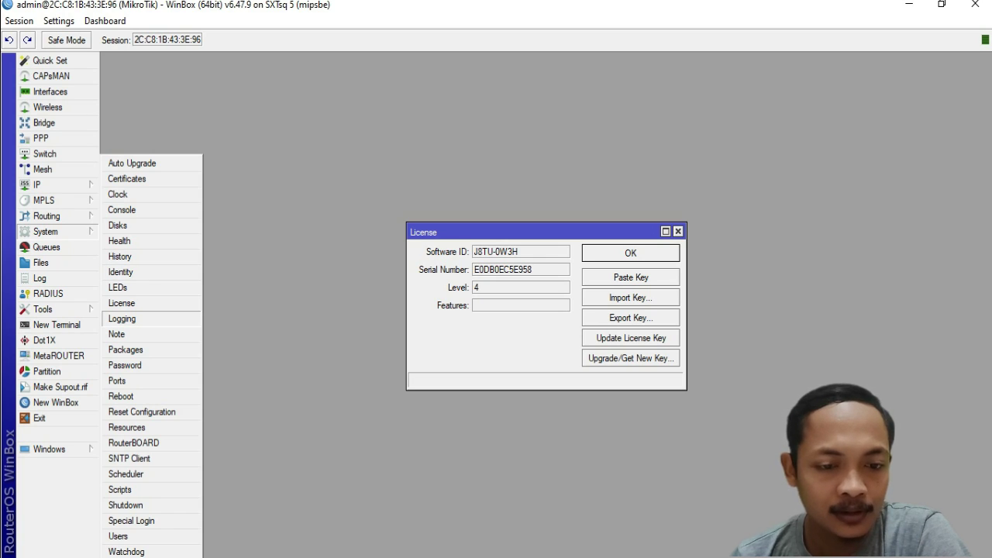
pyautogui.click(128, 427)
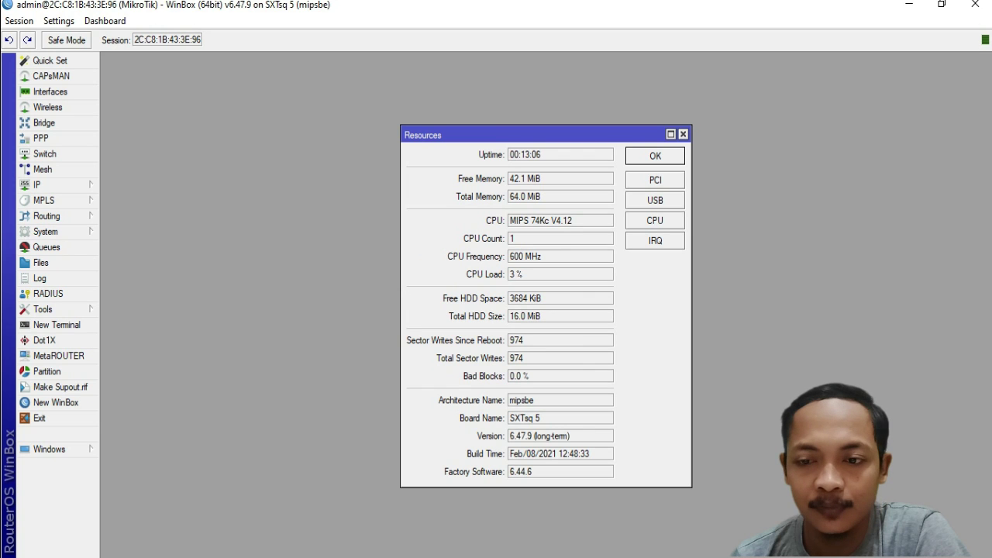
pyautogui.moveTo(534, 134); pyautogui.dragTo(367, 128)
pyautogui.moveTo(589, 232); pyautogui.dragTo(674, 144)
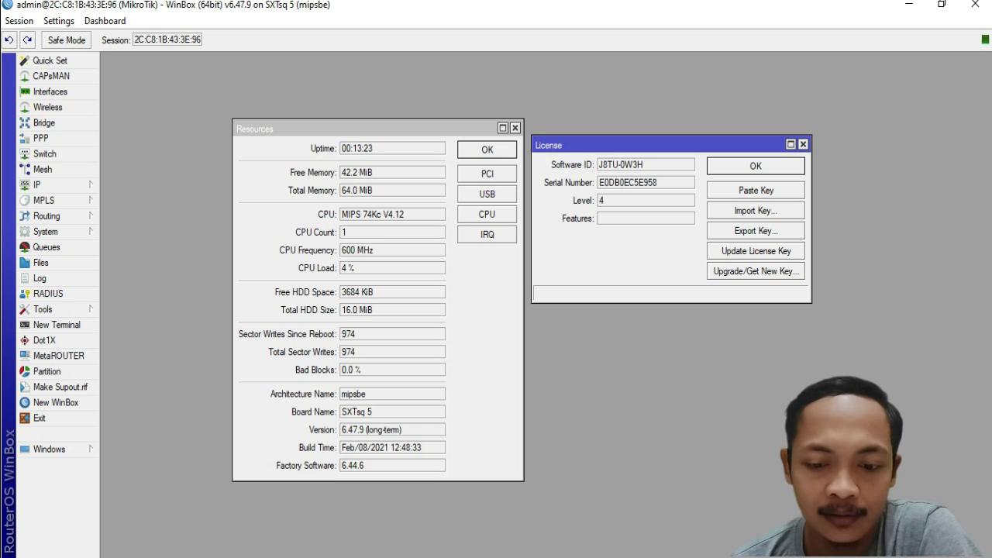
pyautogui.click(755, 165)
pyautogui.click(486, 149)
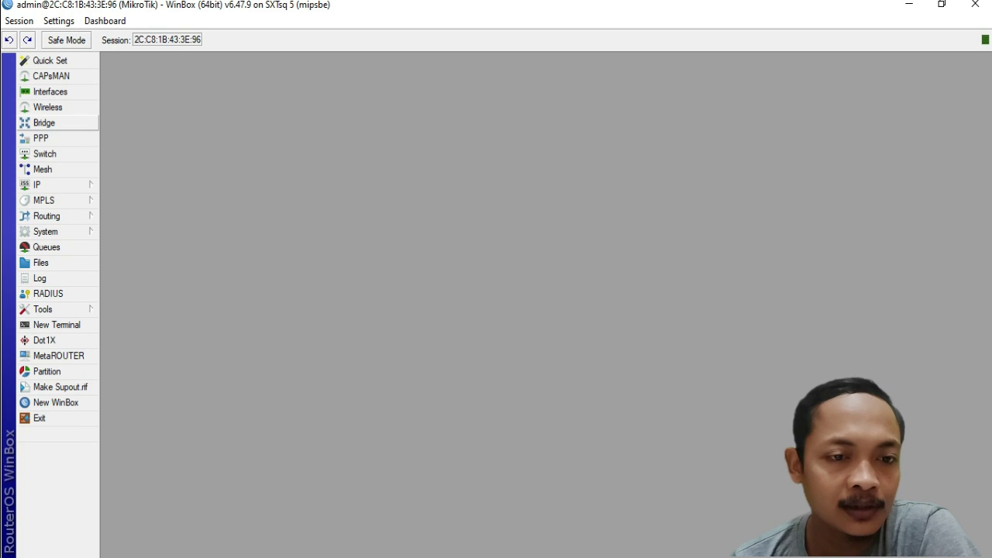
# Create a bridge interface named bridge1 with the default settings.
pyautogui.click(45, 122)
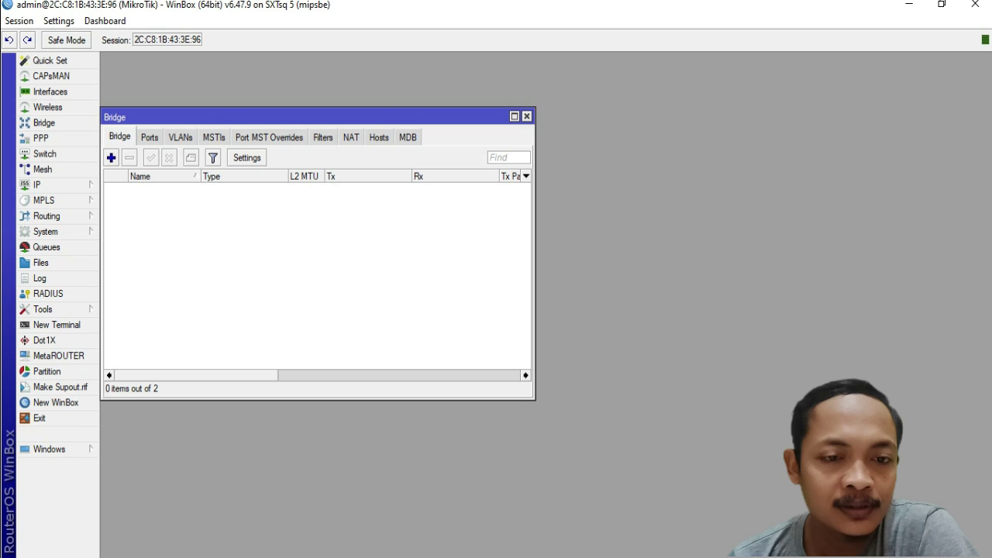
pyautogui.click(514, 116)
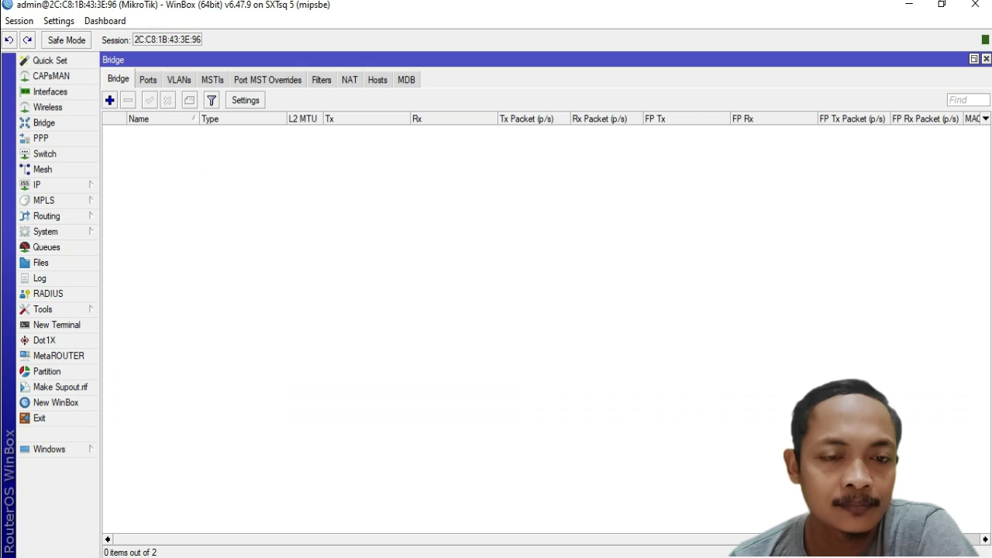
pyautogui.click(110, 100)
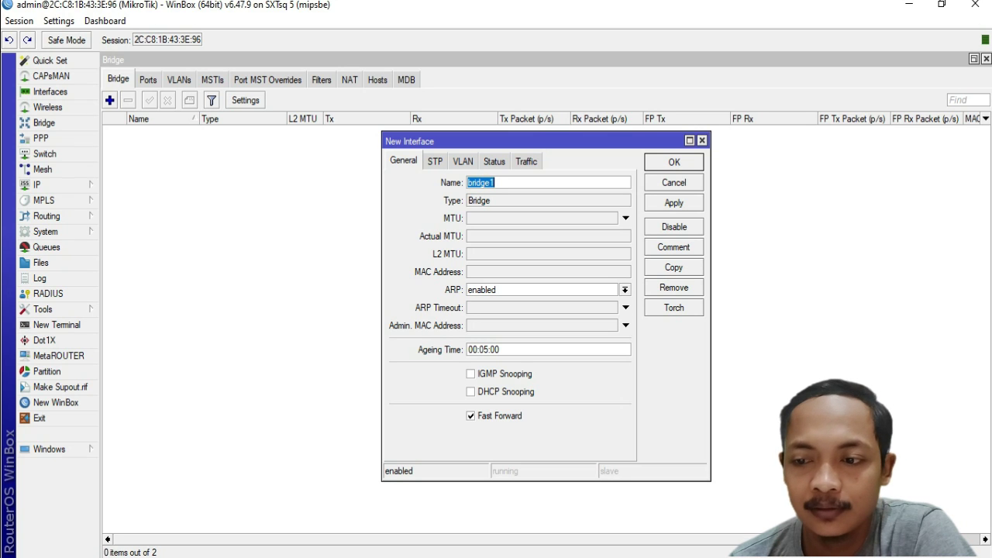
pyautogui.press('Return')
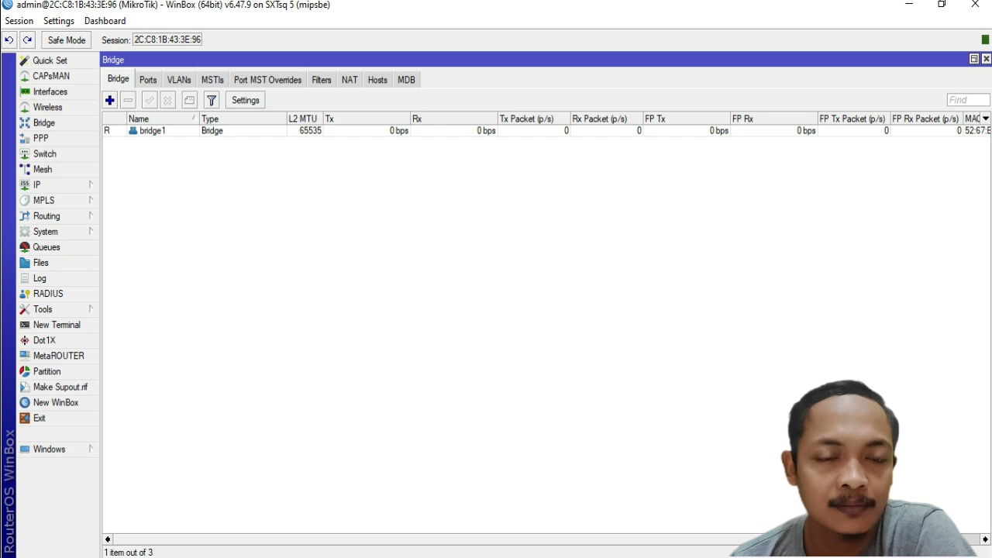
# Add the ether1 interface as a port of bridge1.
pyautogui.click(147, 79)
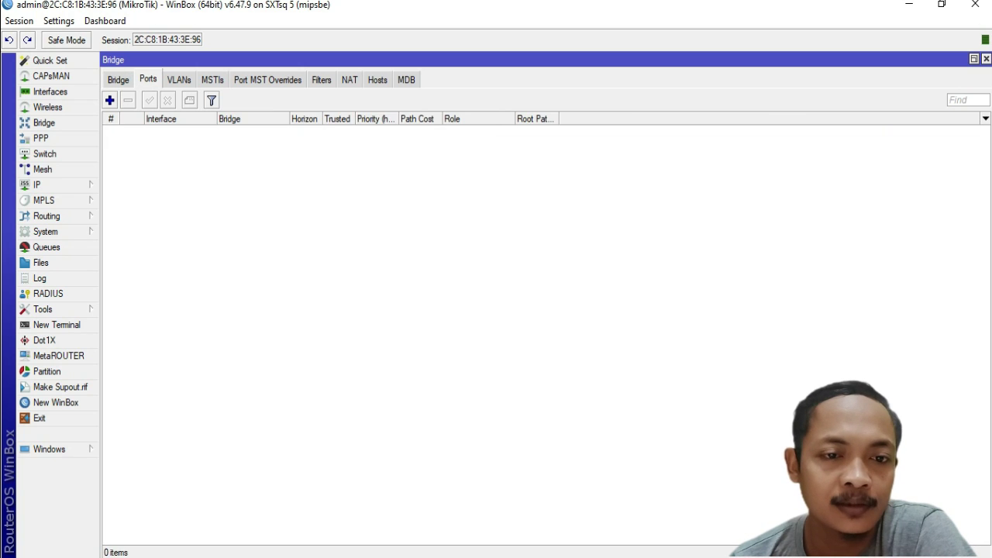
pyautogui.click(109, 100)
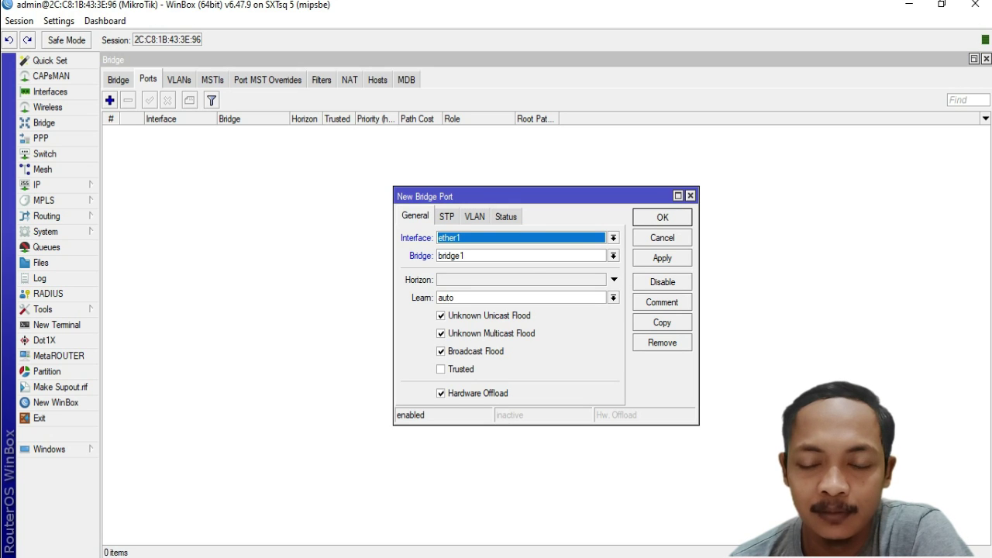
pyautogui.click(614, 238)
pyautogui.click(448, 270)
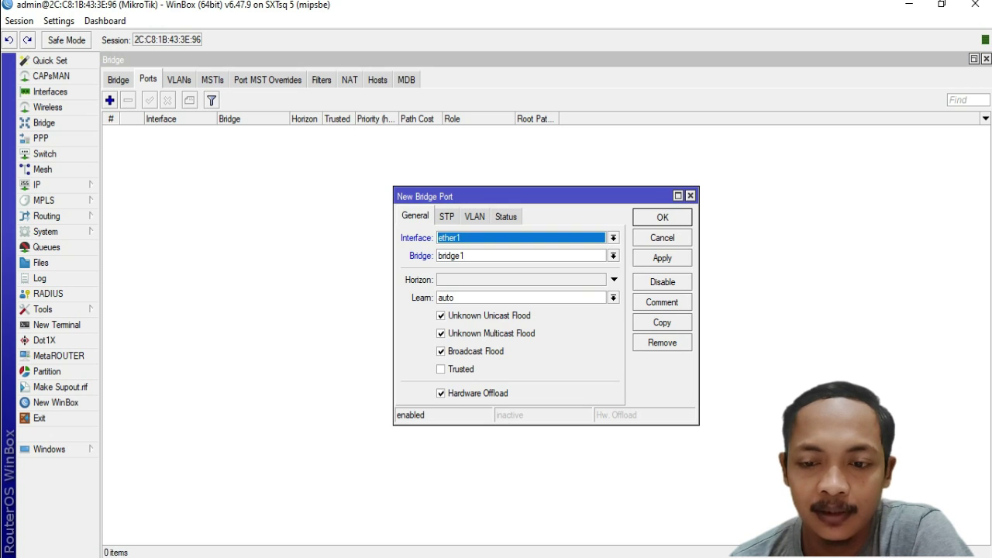
pyautogui.click(613, 256)
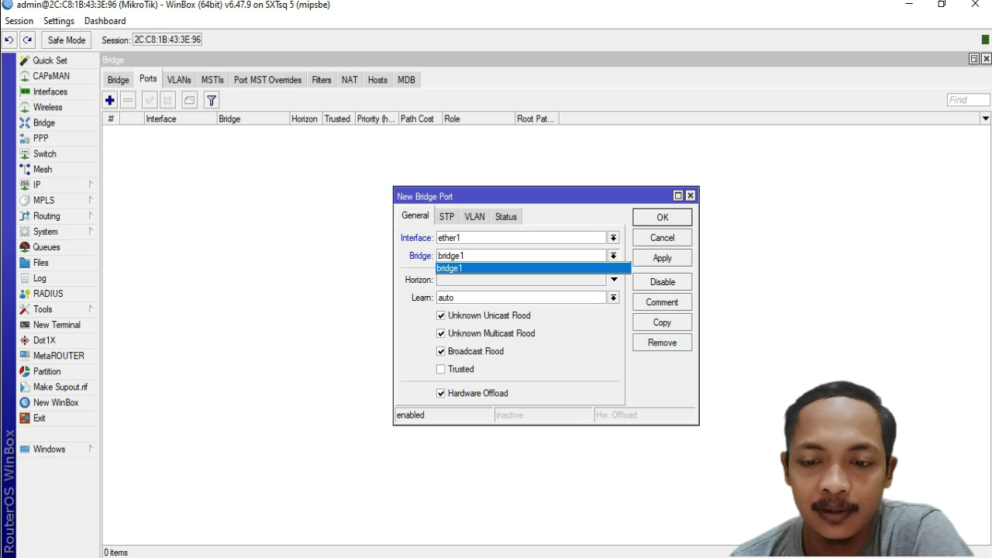
pyautogui.press('Return')
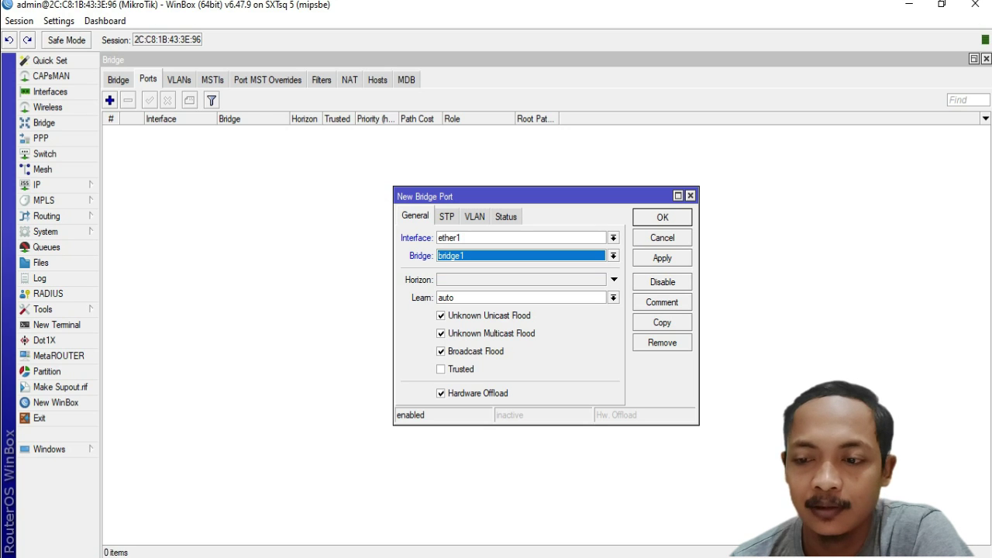
pyautogui.press('Return')
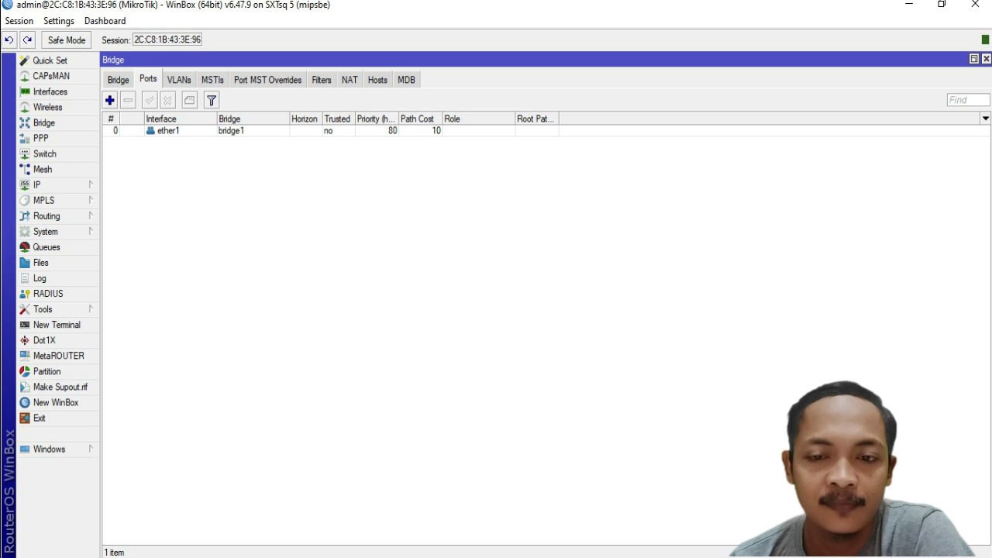
# Reconnect to the disconnected router as admin and maximize its session window.
pyautogui.click(109, 100)
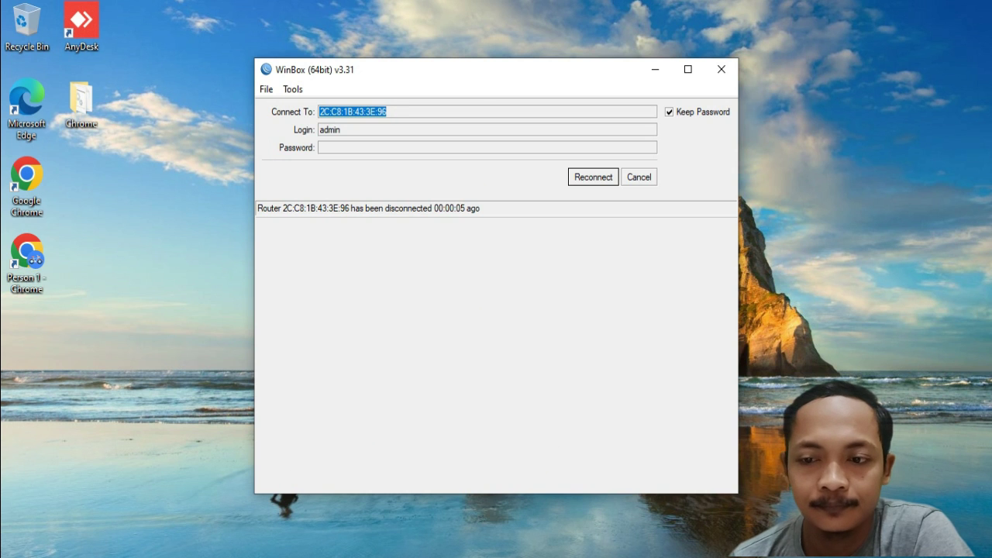
pyautogui.press('Return')
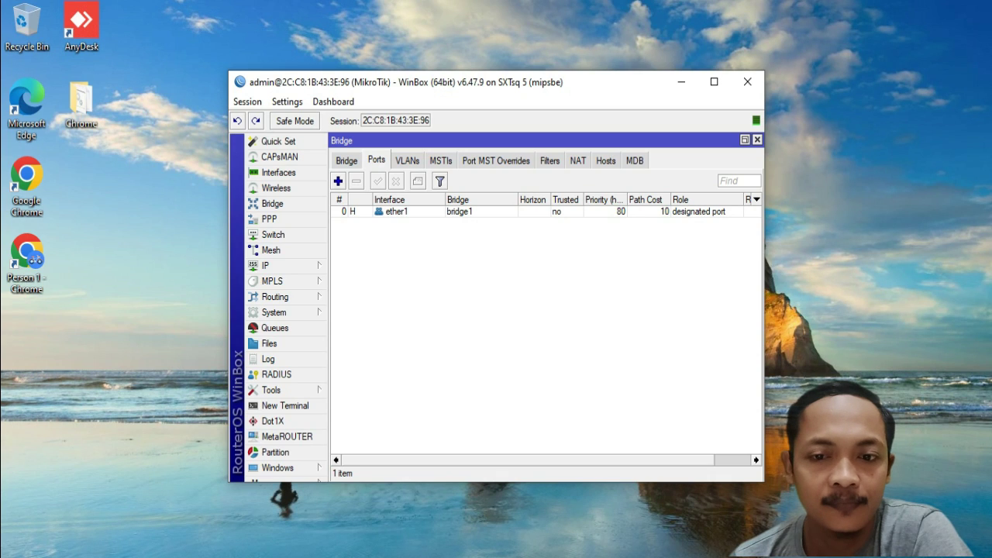
pyautogui.click(714, 81)
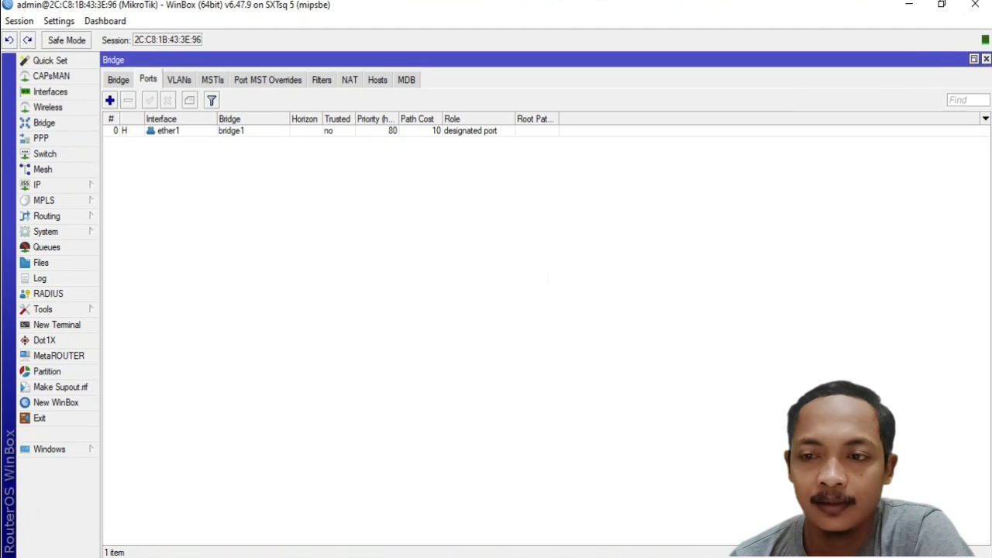
# Add the wlan1 interface as a second port of bridge1.
pyautogui.click(109, 100)
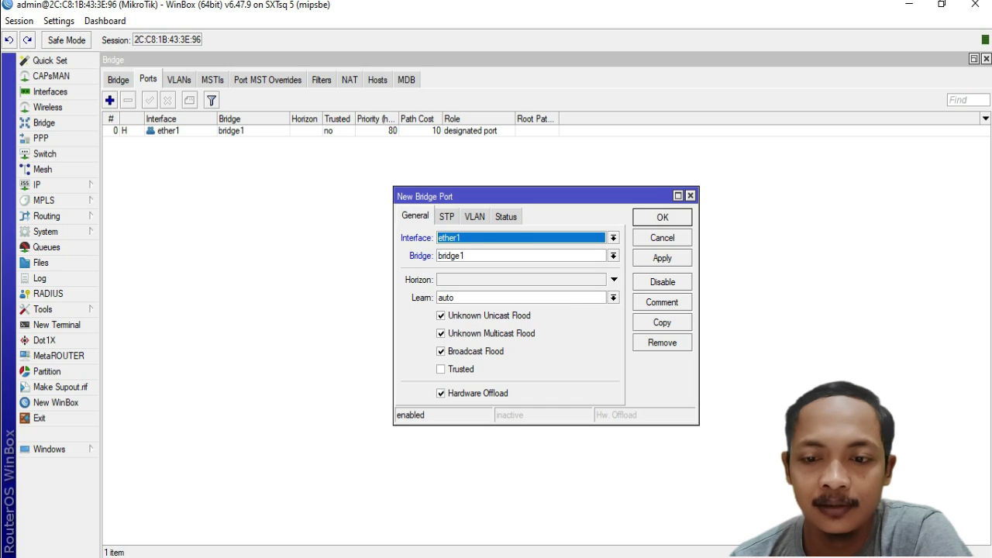
pyautogui.click(613, 238)
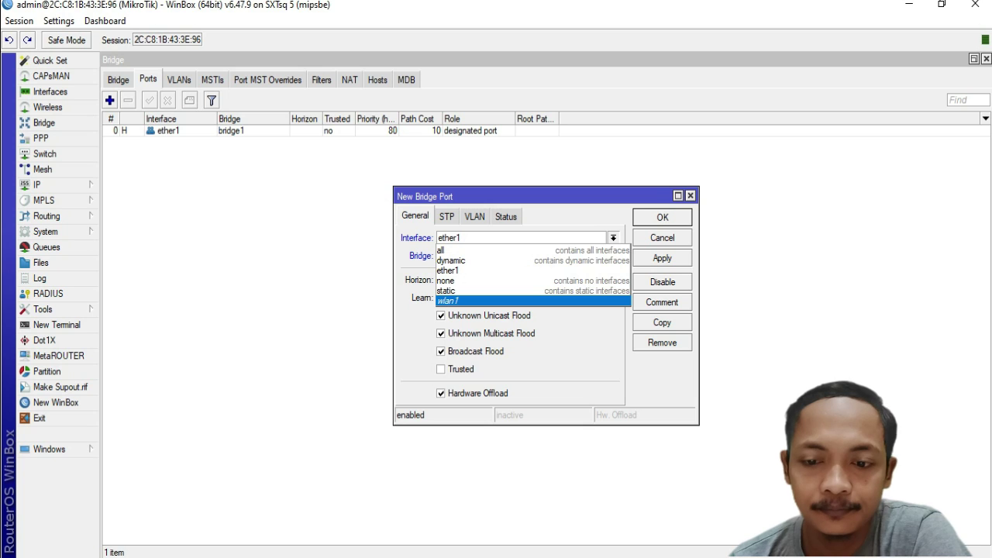
pyautogui.click(447, 301)
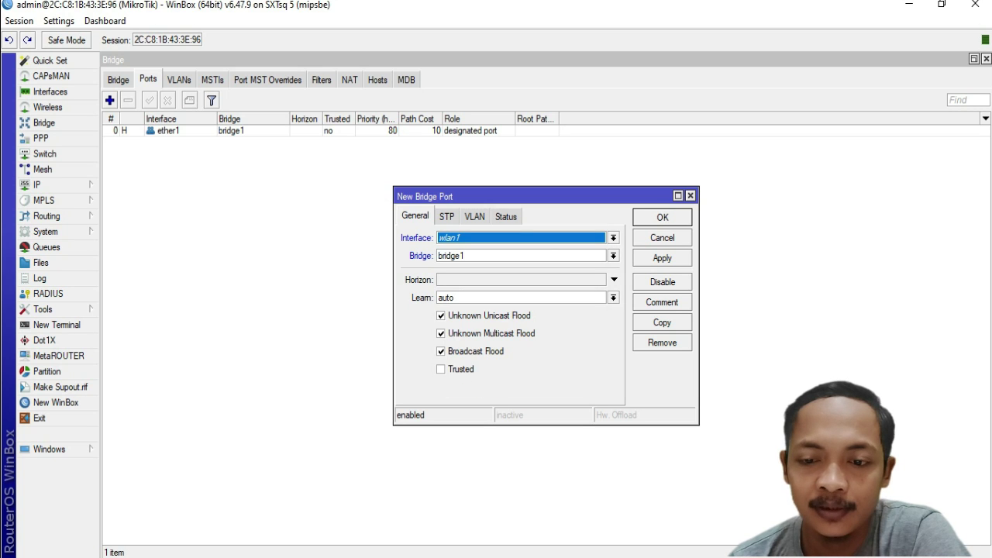
pyautogui.click(662, 258)
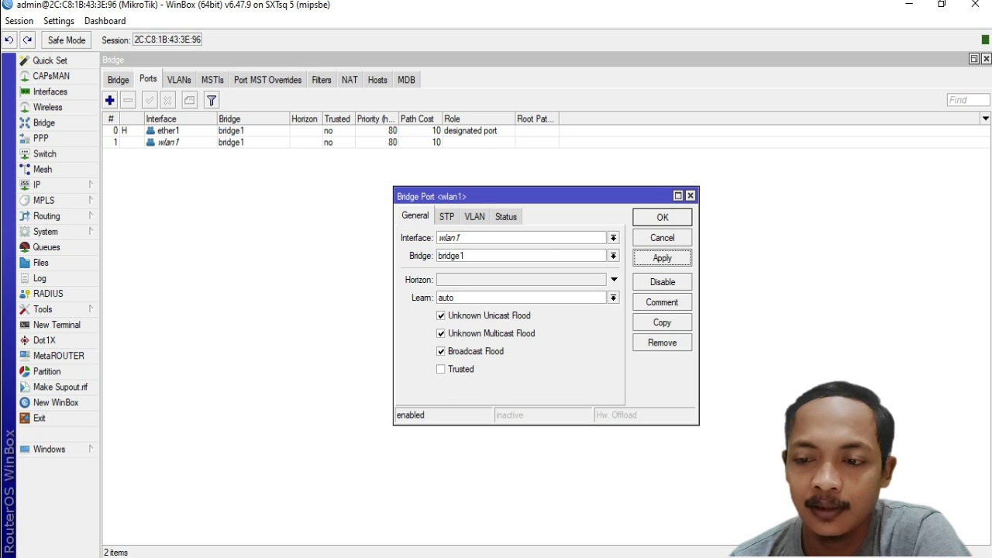
pyautogui.click(662, 217)
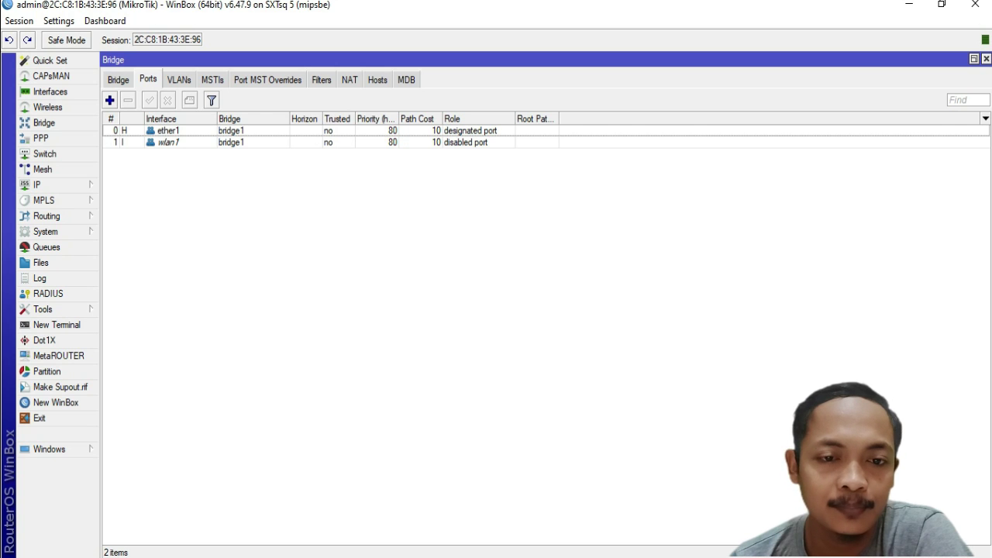
pyautogui.click(167, 131)
pyautogui.click(167, 142)
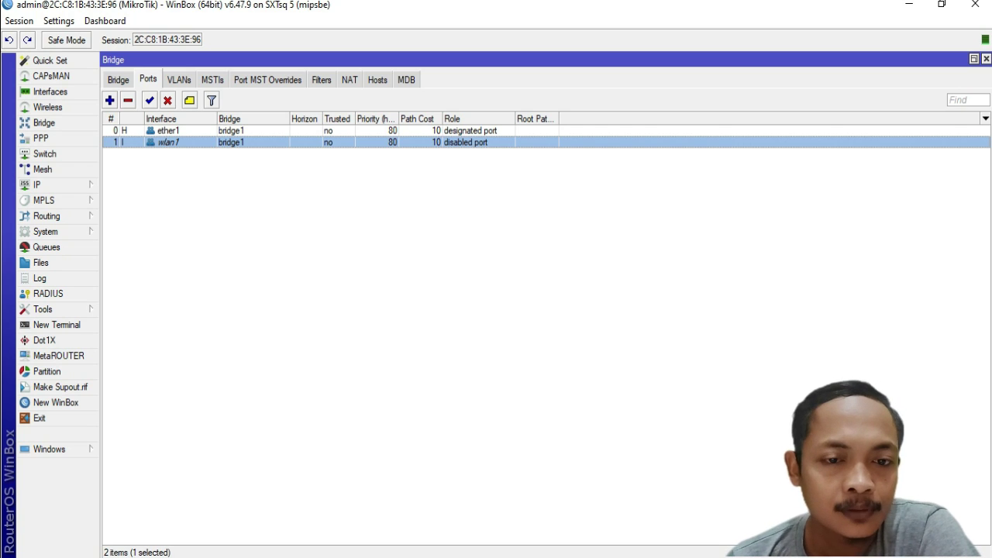
# Close the bridge ports and review the bridge1, ether1 and wlan1 entries in the maximized interface list.
pyautogui.press('Escape')
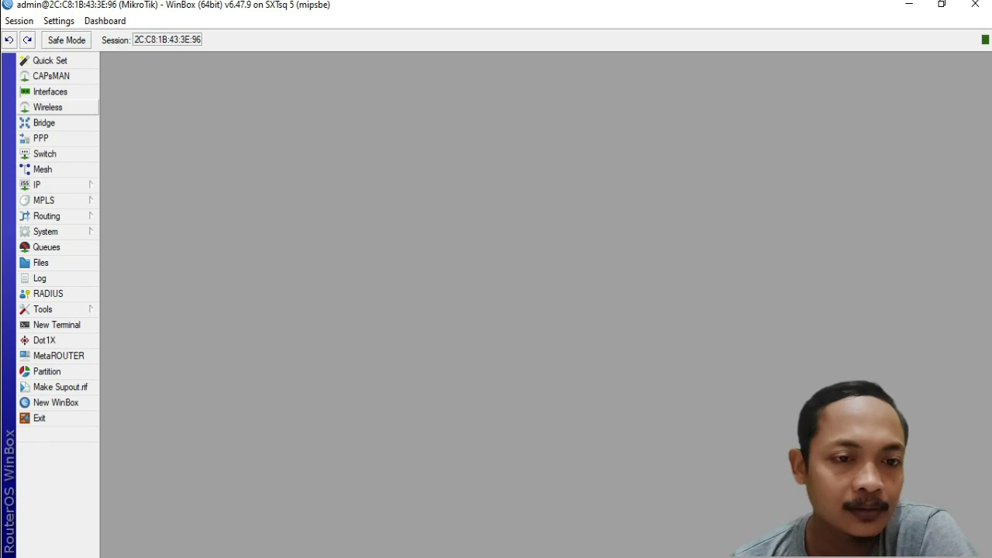
pyautogui.click(50, 91)
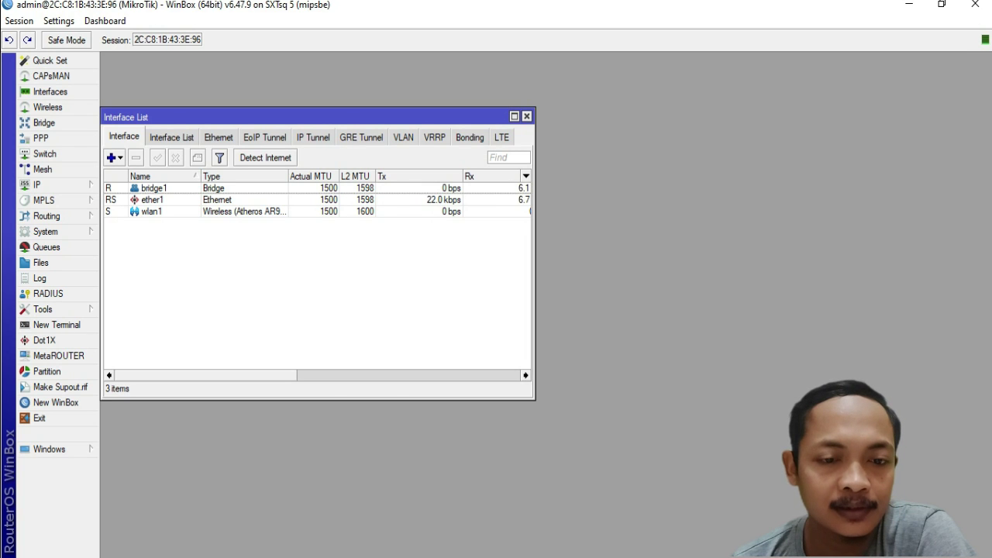
pyautogui.click(514, 116)
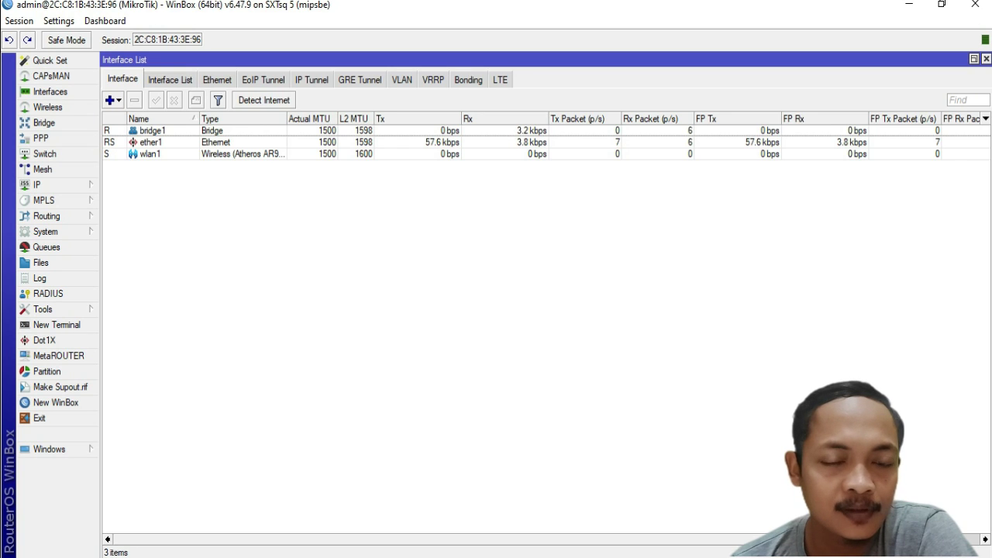
pyautogui.click(152, 131)
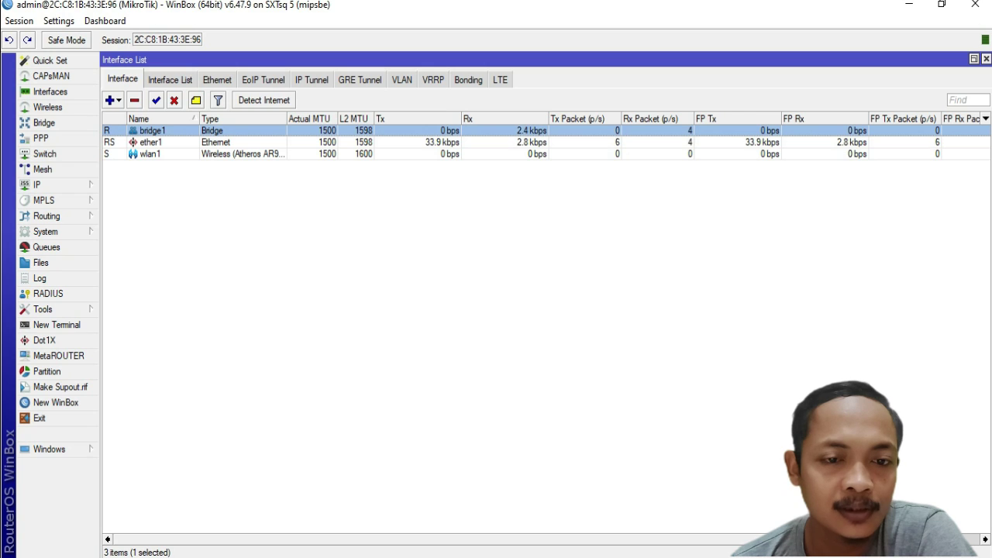
pyautogui.click(150, 142)
pyautogui.click(151, 154)
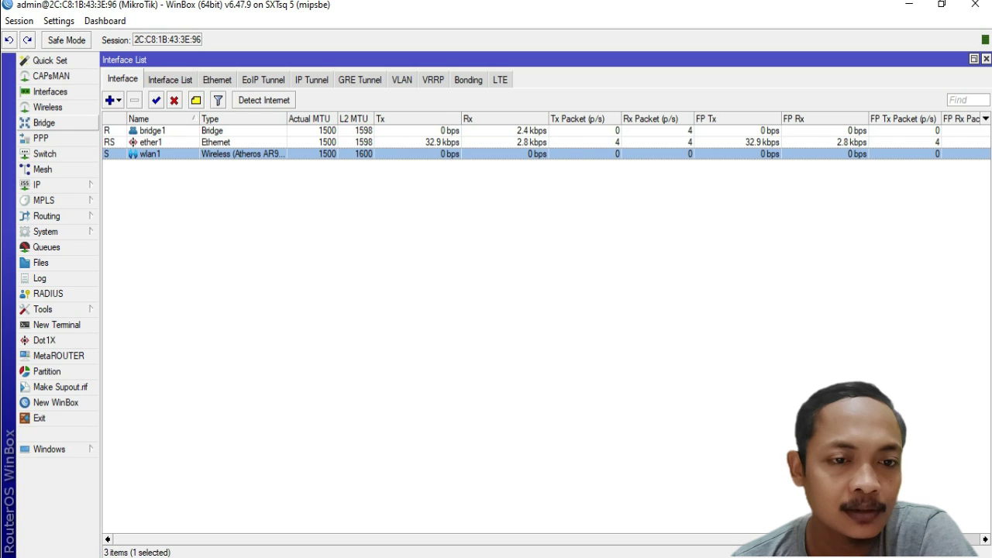
# Open the wireless settings of the wlan1 interface and set its mode to ap bridge.
pyautogui.click(48, 107)
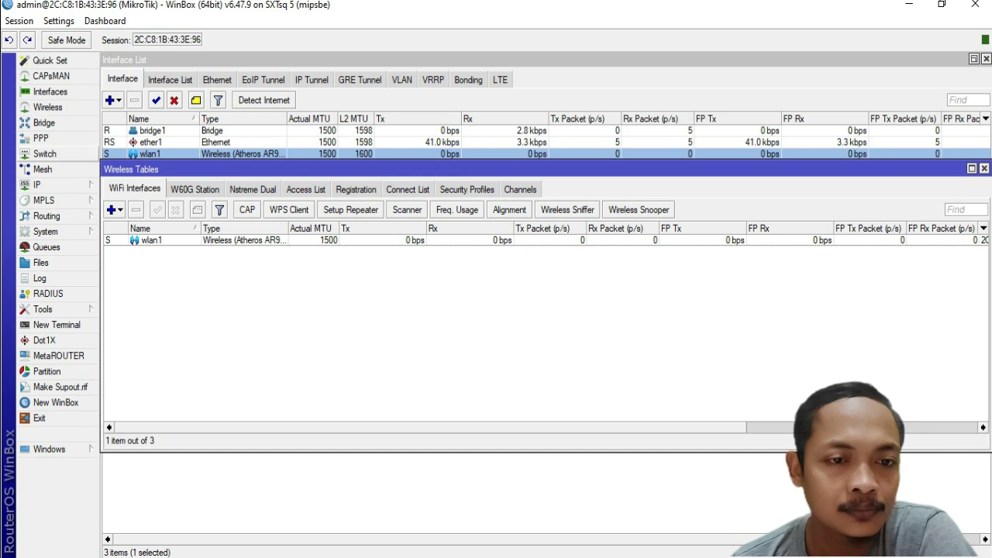
pyautogui.click(971, 168)
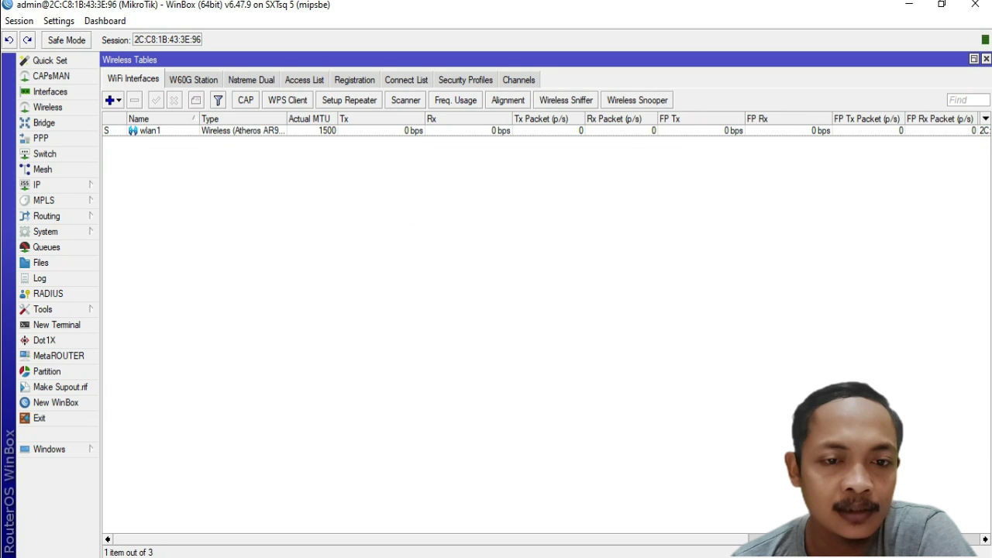
pyautogui.click(150, 130)
pyautogui.doubleClick(150, 131)
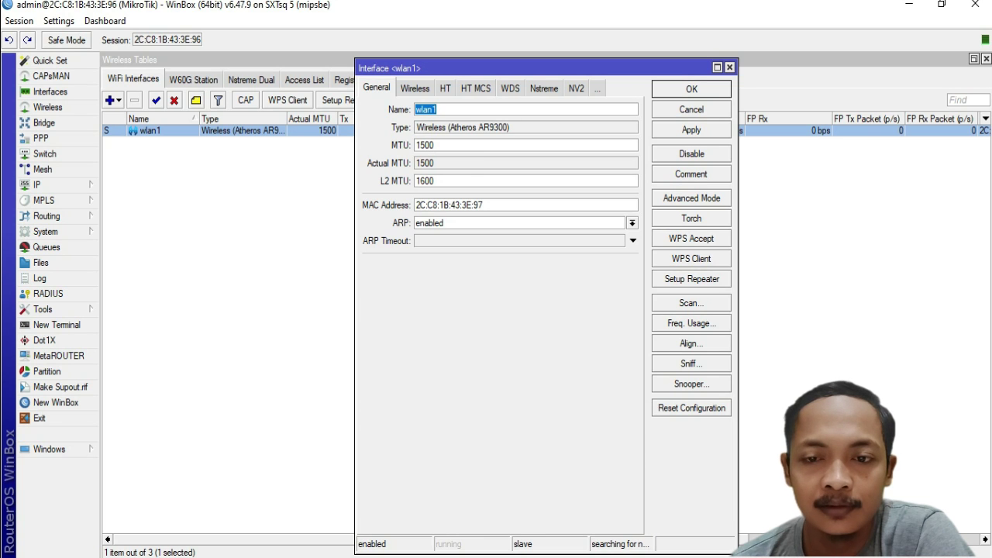
pyautogui.click(415, 88)
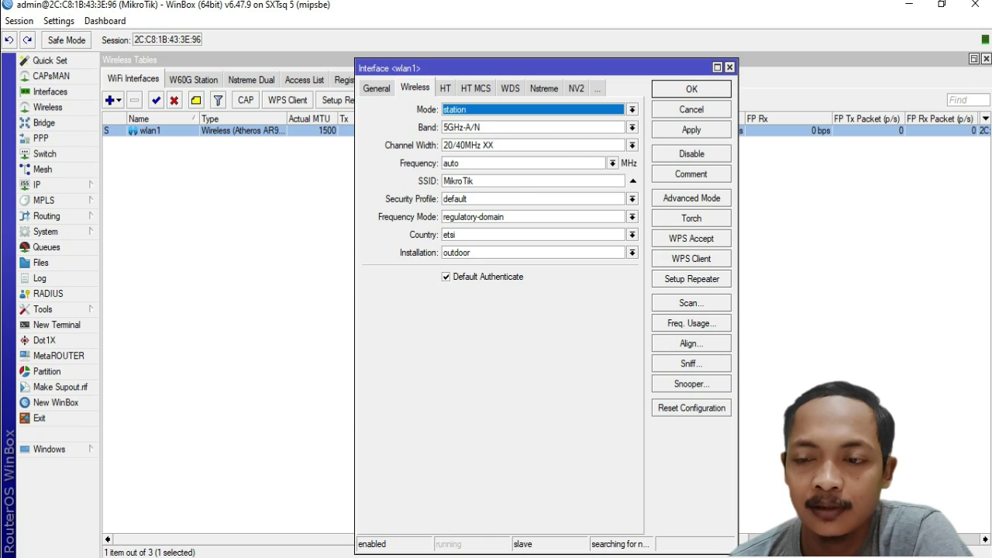
pyautogui.click(632, 110)
pyautogui.press('Up')
pyautogui.press('Up')
pyautogui.press('Up')
pyautogui.press('Up')
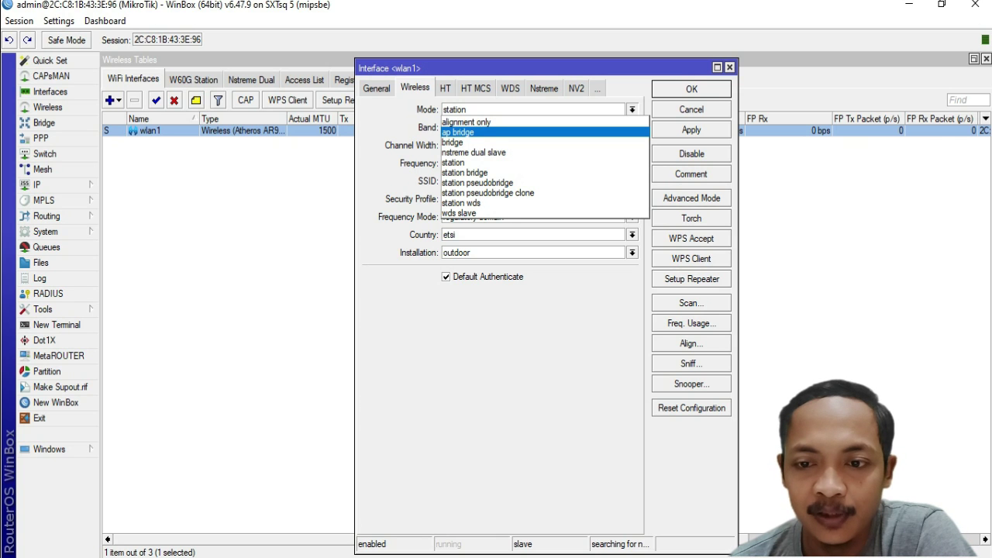
pyautogui.press('Return')
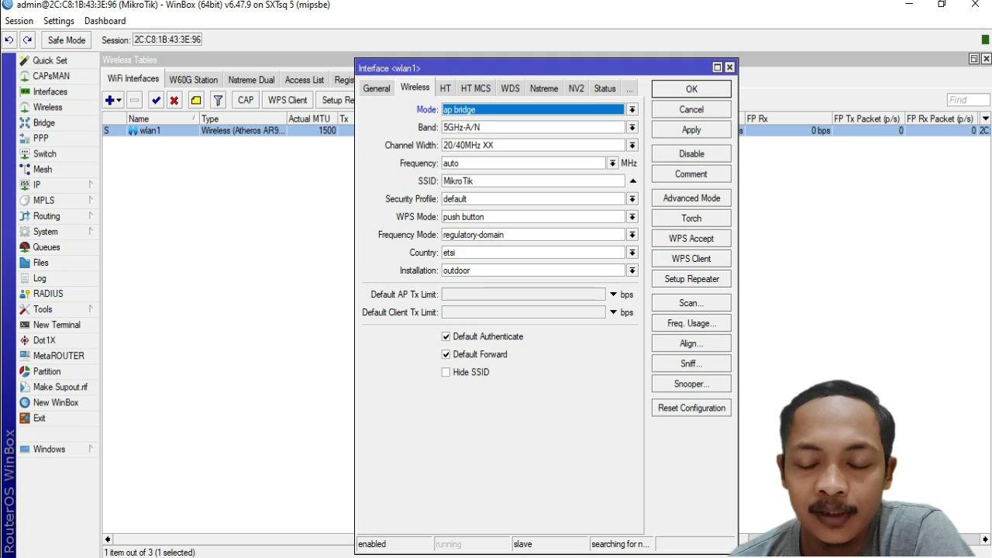
# Choose the 5GHz-A/N band for wlan1 and set its channel width to 20/40MHz eC.
pyautogui.click(631, 128)
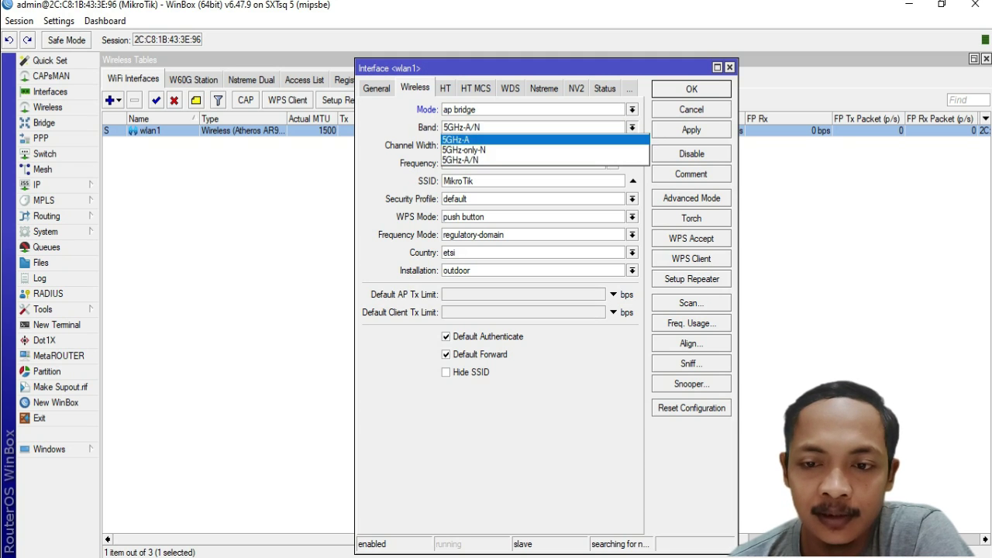
pyautogui.click(461, 160)
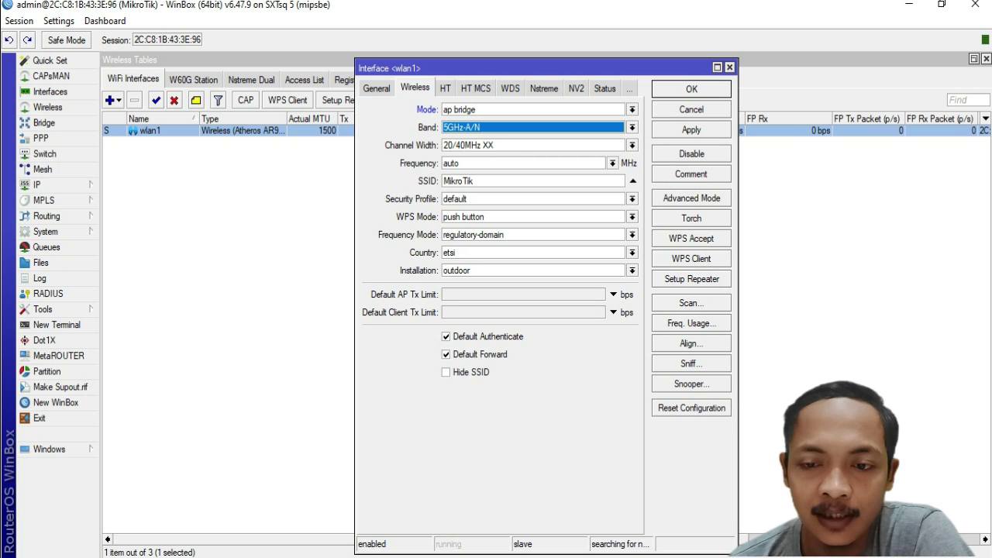
pyautogui.click(631, 145)
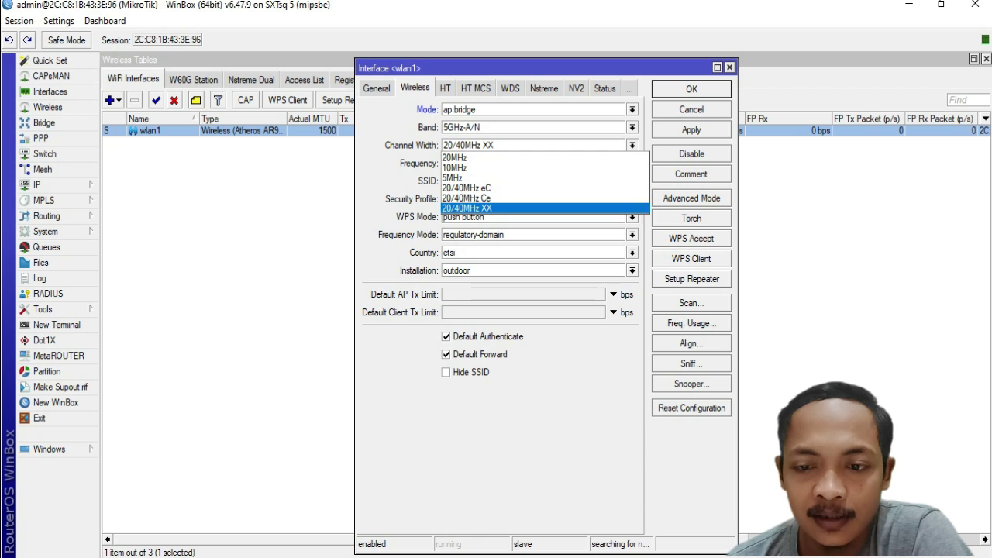
pyautogui.press('Up')
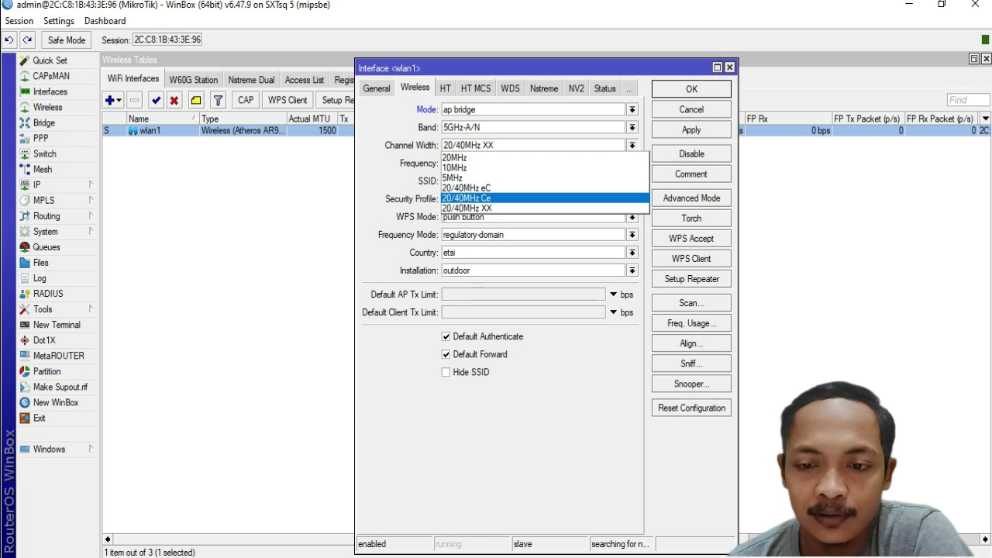
pyautogui.press('Up')
pyautogui.press('Up')
pyautogui.press('Up')
pyautogui.press('Up')
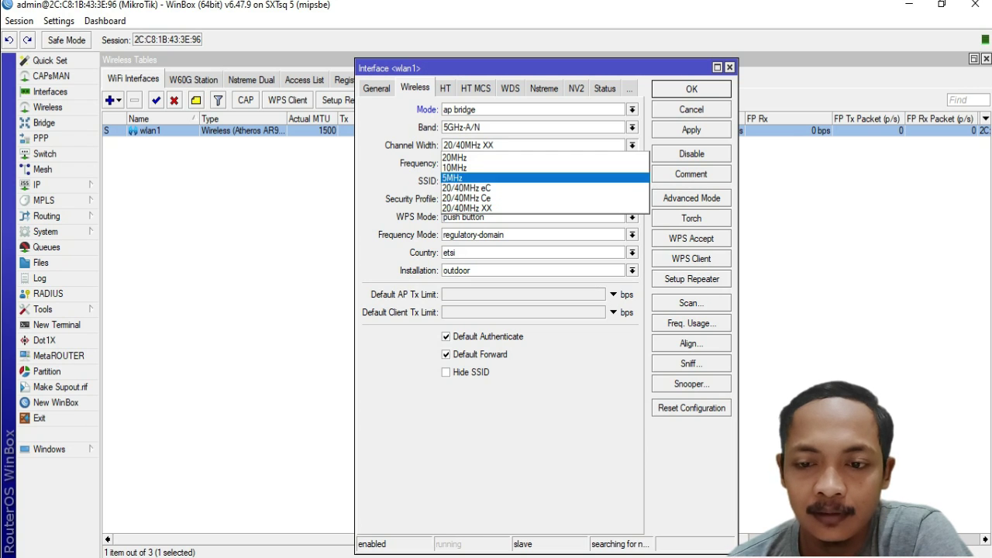
pyautogui.press('Down')
pyautogui.press('Down')
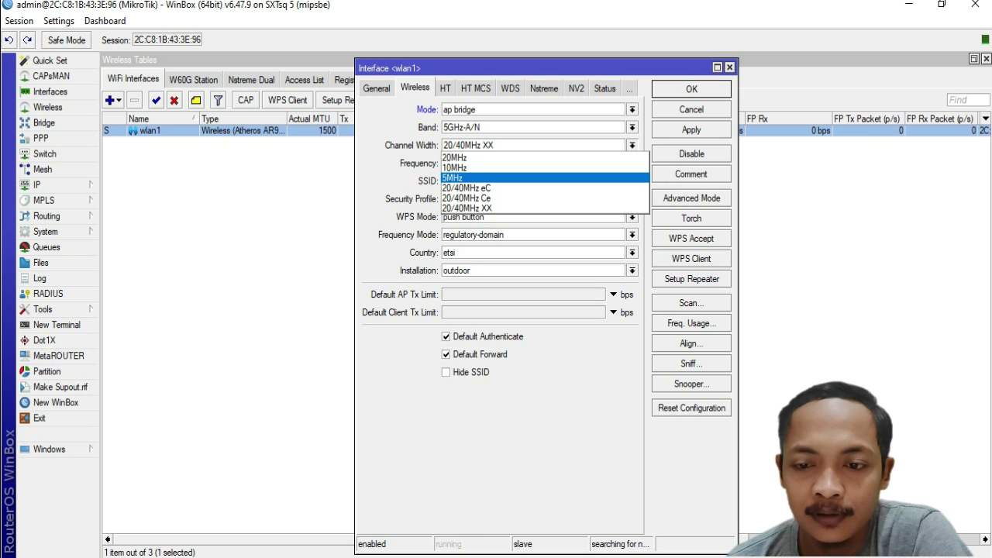
pyautogui.press('Down')
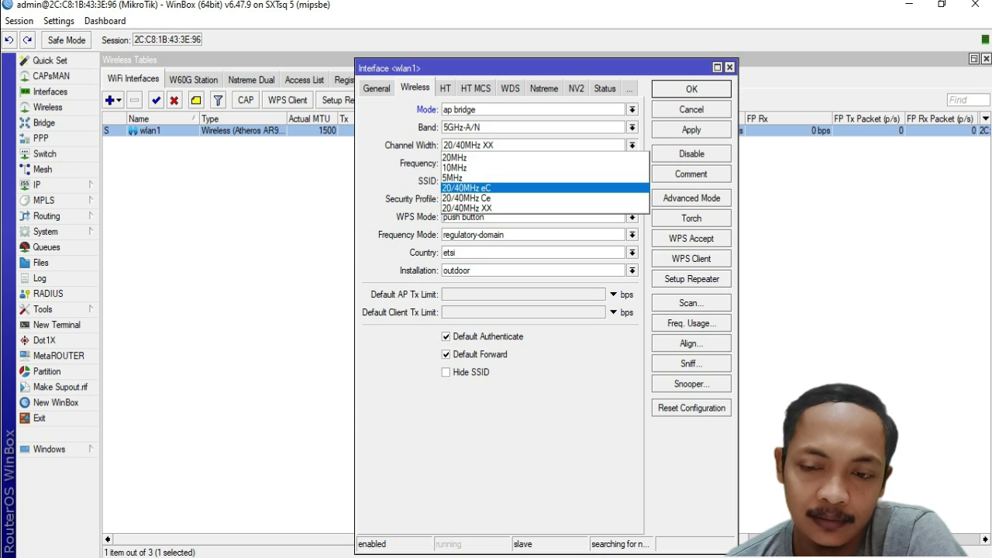
pyautogui.press('Return')
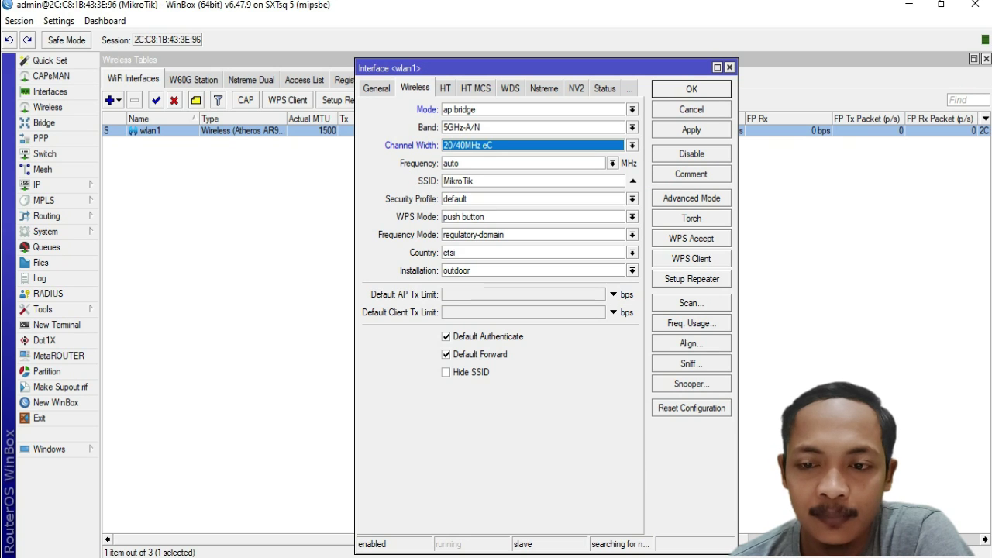
# Set the SSID of wlan1 to "AP SXT".
pyautogui.press('Tab')
pyautogui.press('Tab')
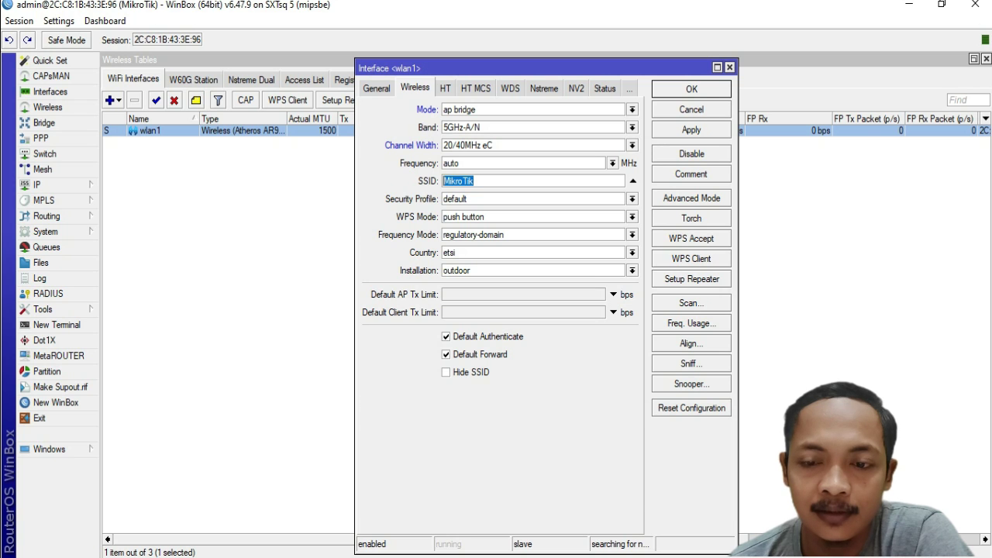
pyautogui.write('SXT')
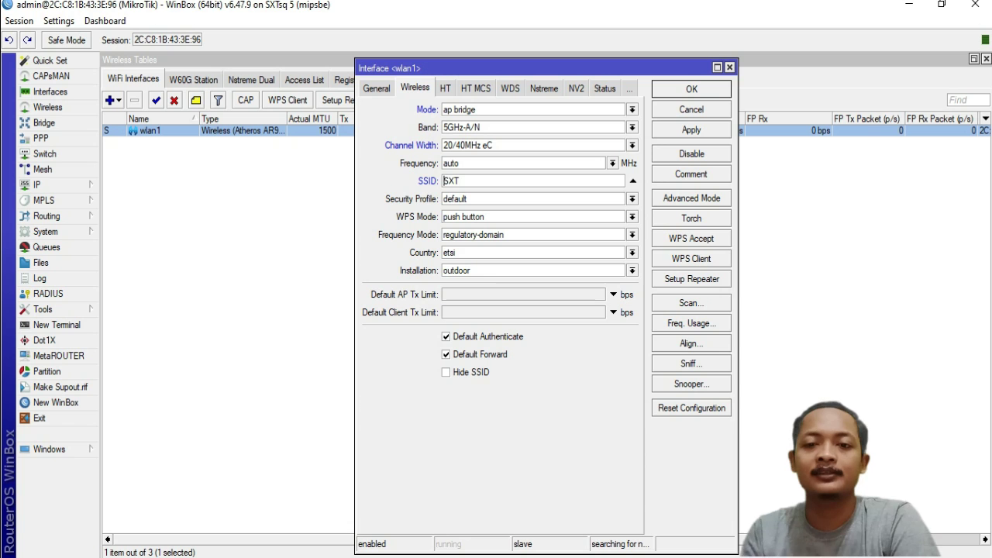
pyautogui.write('AP')
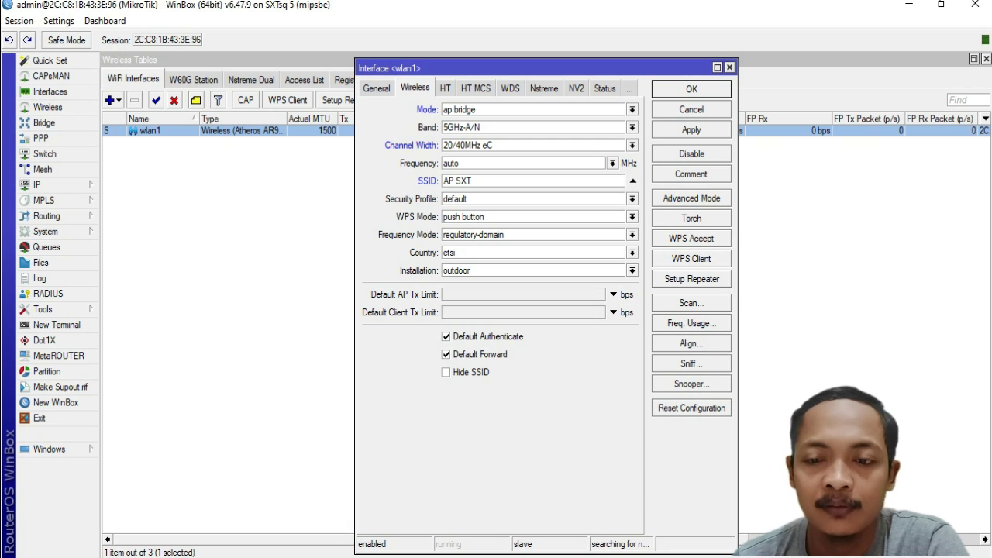
# Choose the default security profile and the push button WPS mode for wlan1.
pyautogui.click(461, 199)
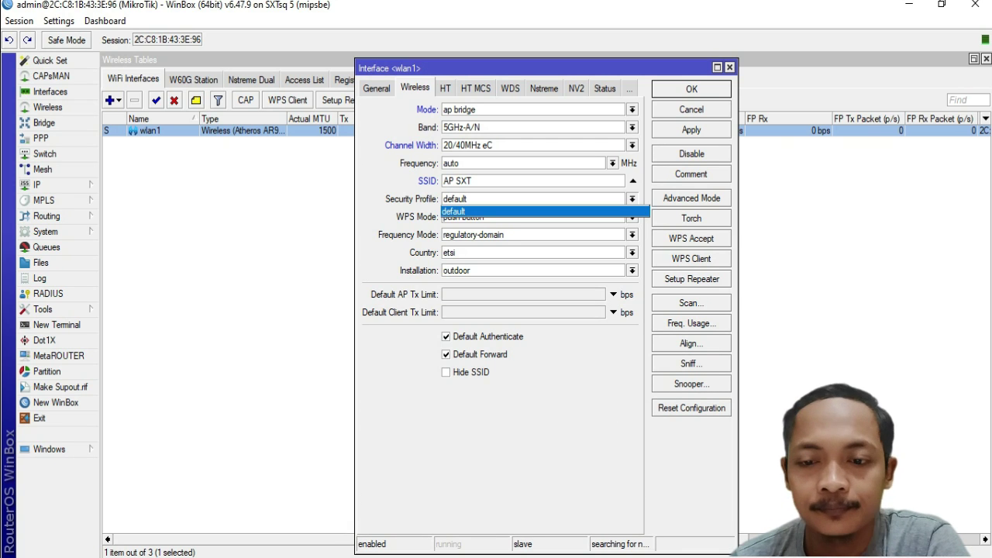
pyautogui.click(462, 211)
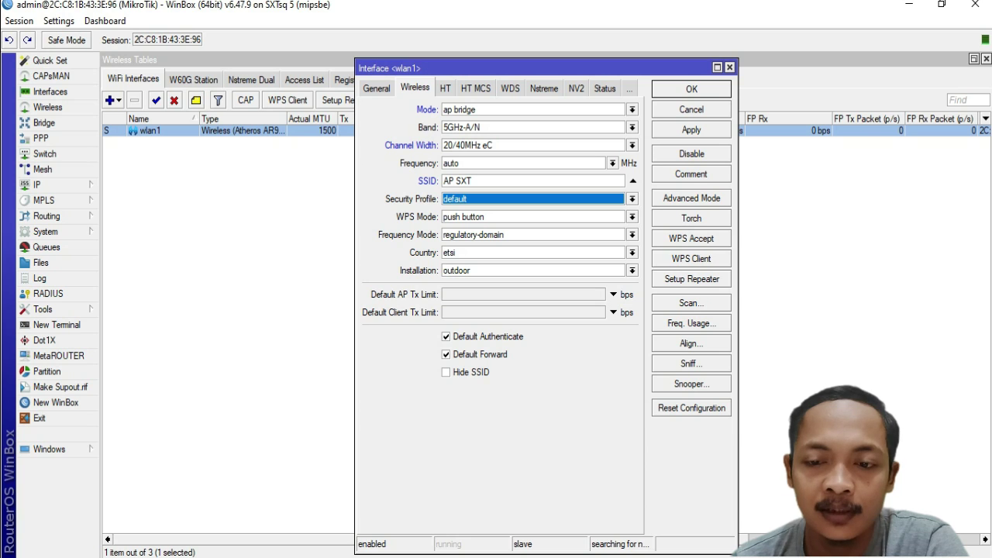
pyautogui.click(632, 217)
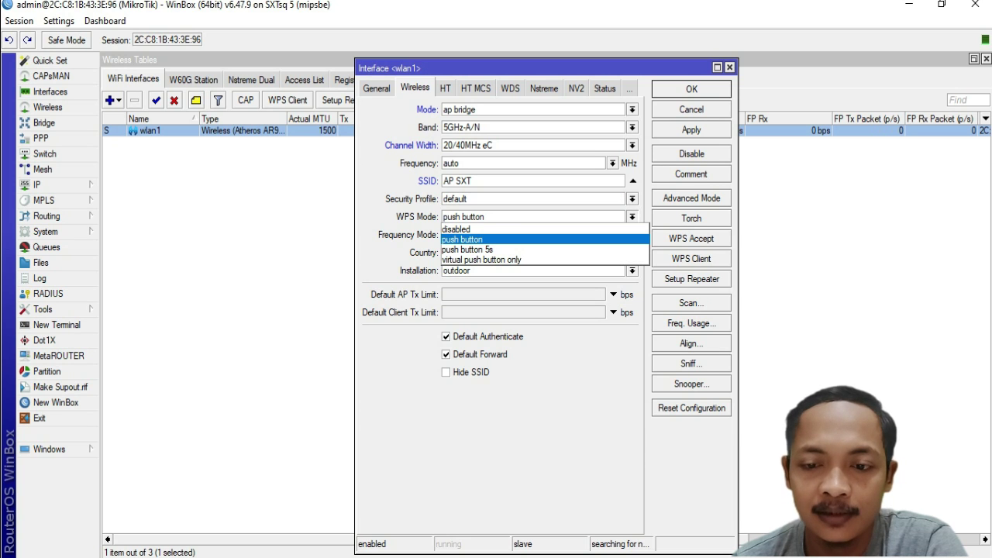
pyautogui.press('Return')
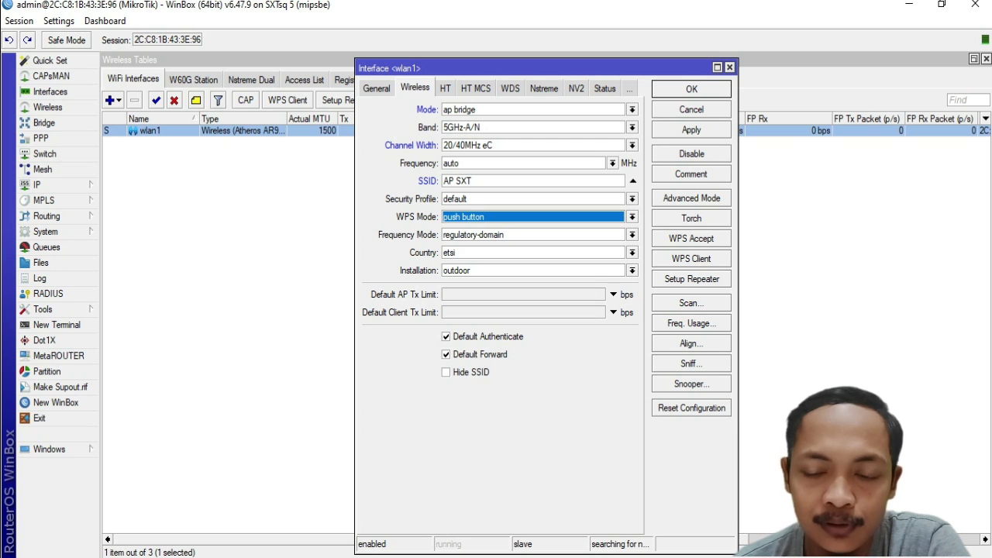
# Set the frequency mode of wlan1 to superchannel.
pyautogui.click(632, 235)
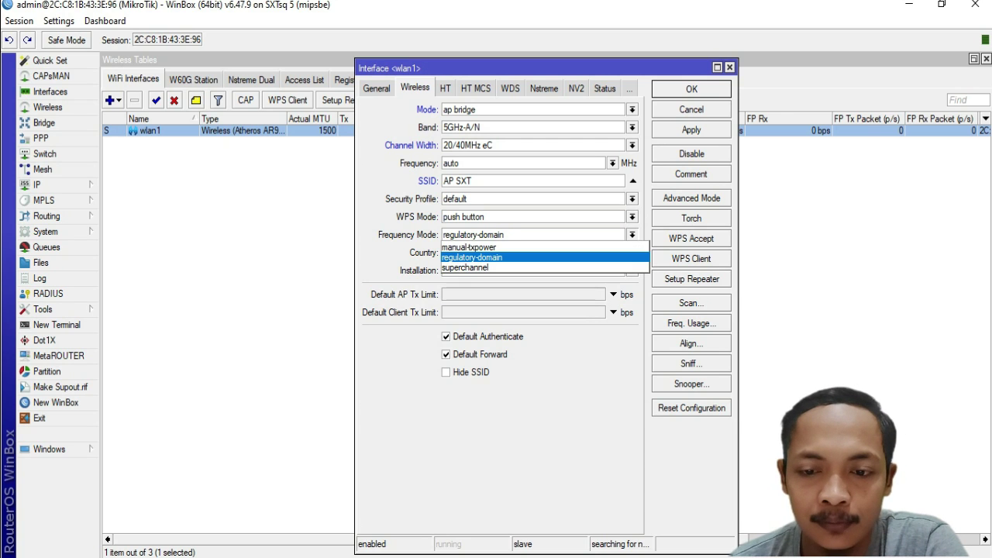
pyautogui.press('Down')
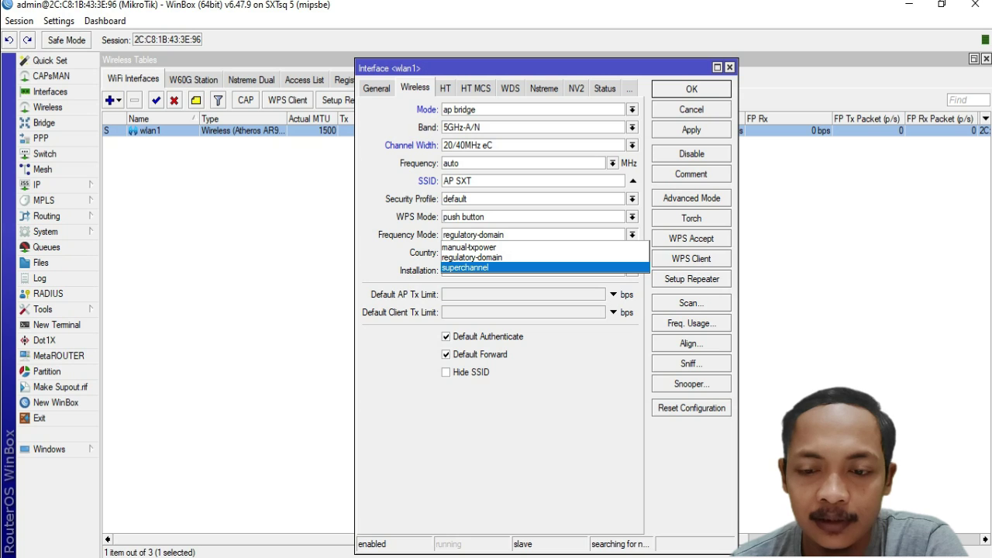
pyautogui.press('Return')
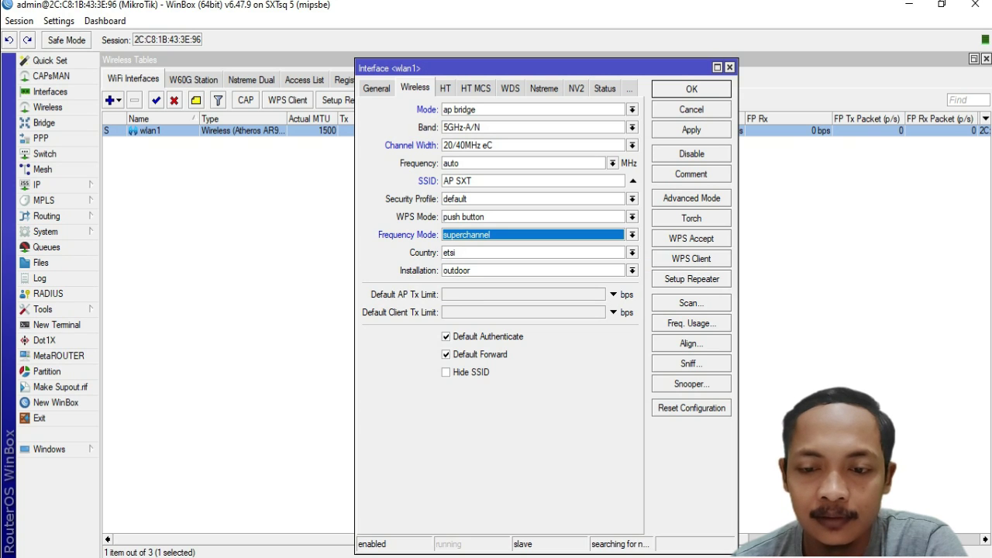
# Set the country of wlan1 to no_country_set.
pyautogui.click(631, 252)
pyautogui.scroll(-2, 539, 336)
pyautogui.scroll(-8, 442, 335)
pyautogui.scroll(-5, 442, 336)
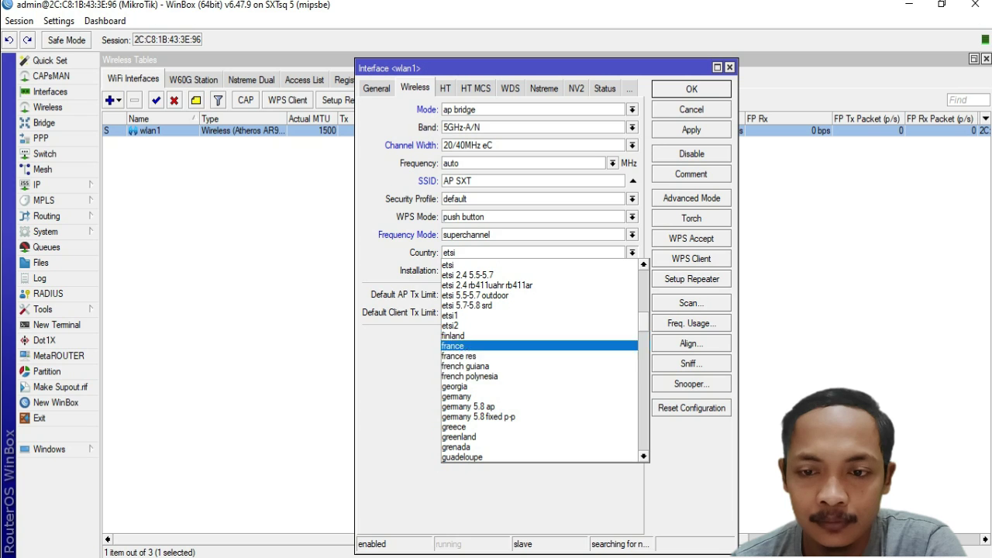
pyautogui.scroll(-8, 442, 376)
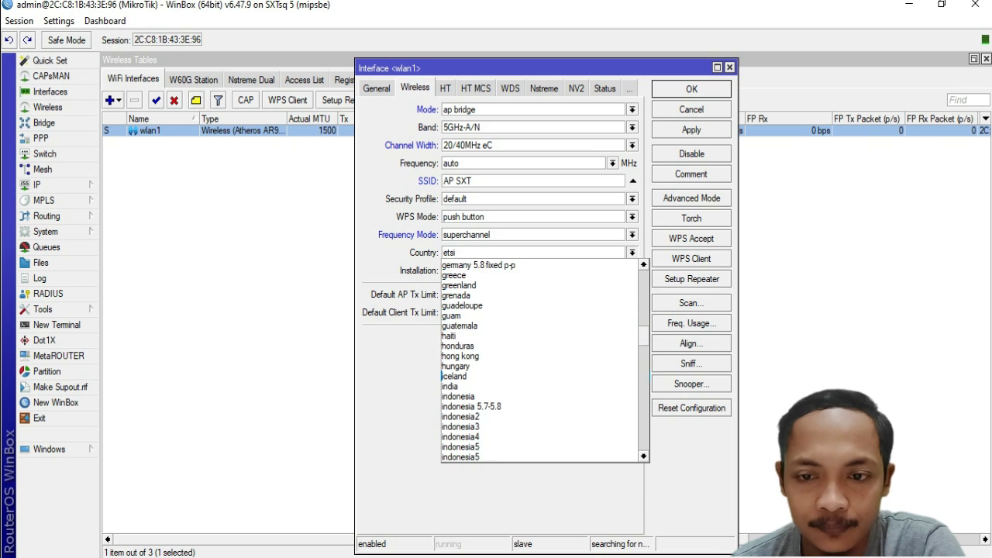
pyautogui.scroll(-9, 442, 376)
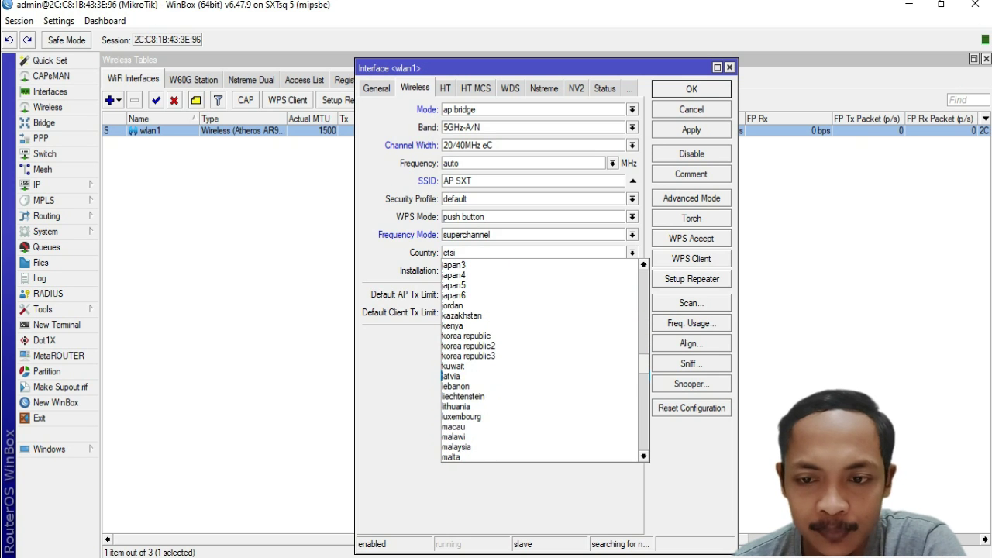
pyautogui.scroll(-1, 442, 376)
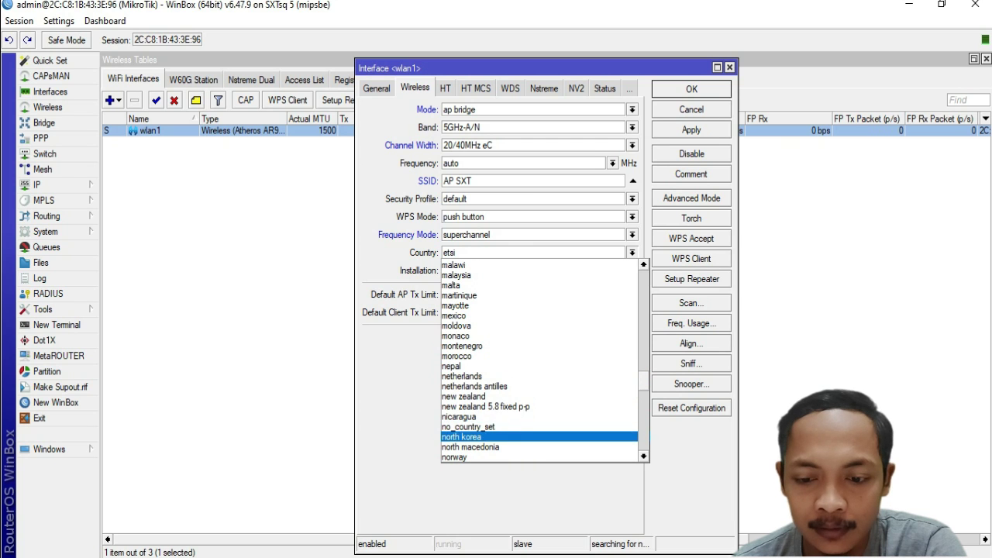
pyautogui.click(468, 427)
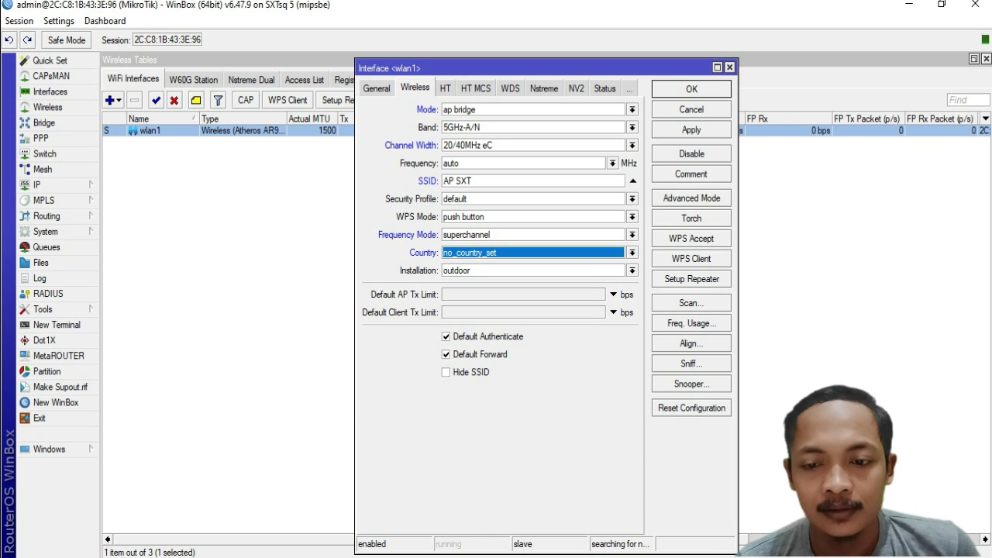
# Choose the outdoor installation type and the 5765 MHz frequency for wlan1, and apply the wireless settings.
pyautogui.click(631, 270)
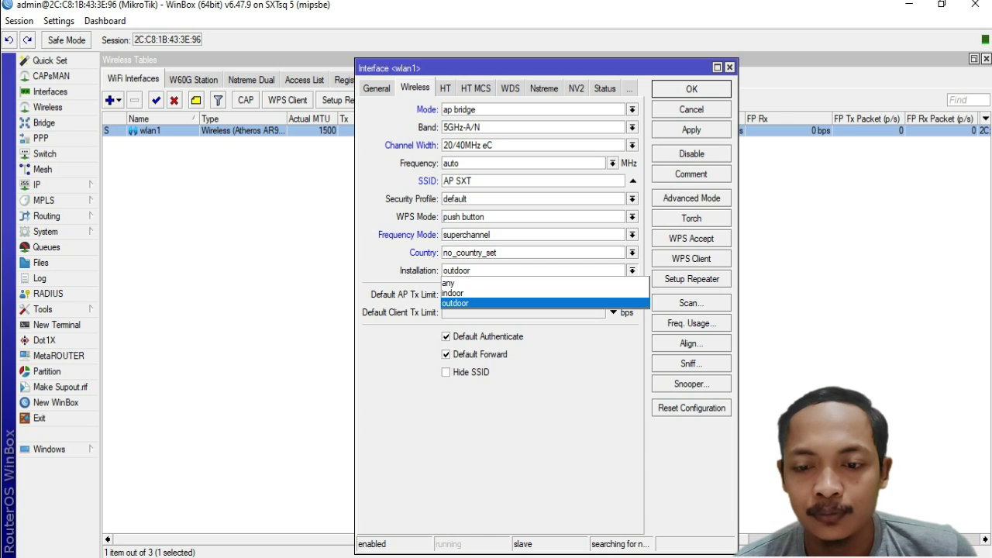
pyautogui.click(468, 303)
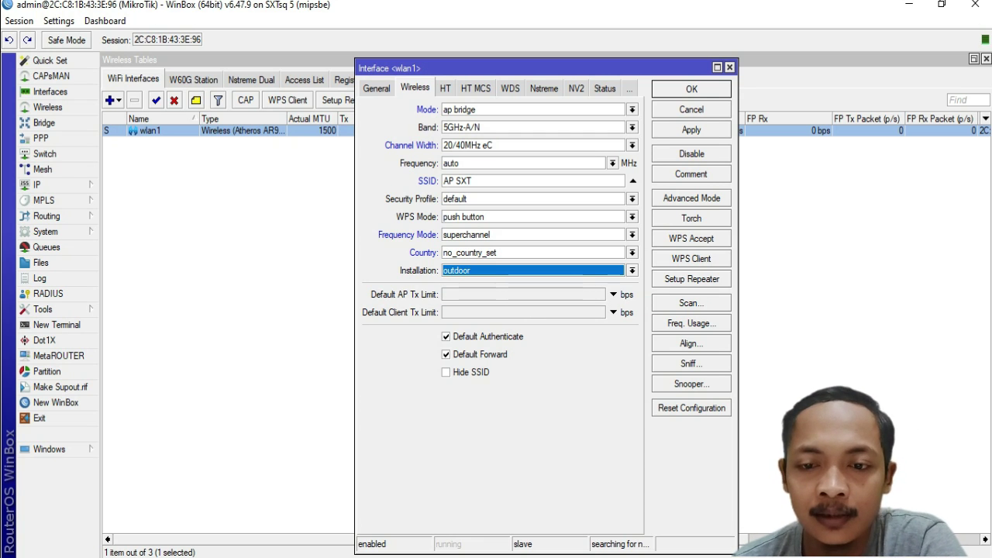
pyautogui.click(612, 163)
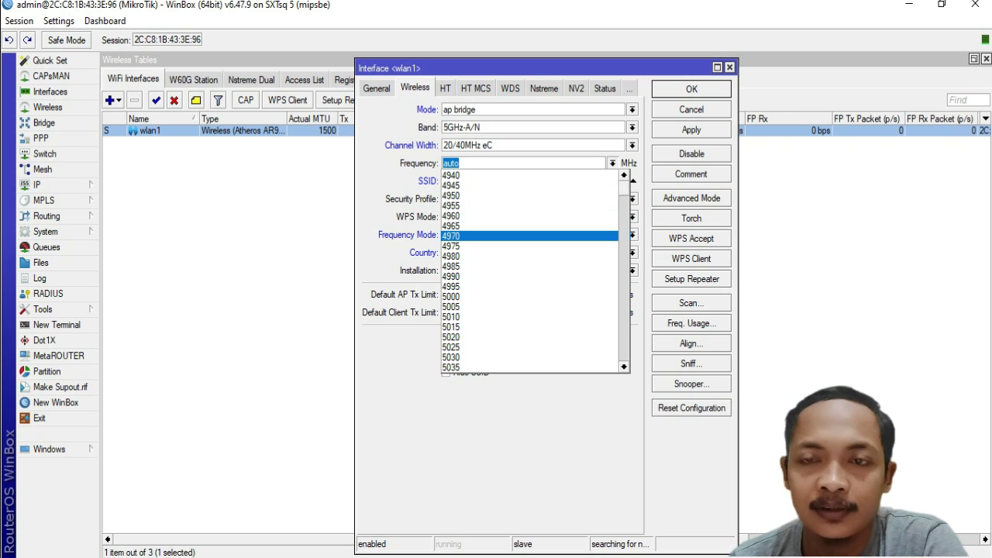
pyautogui.scroll(-17, 530, 270)
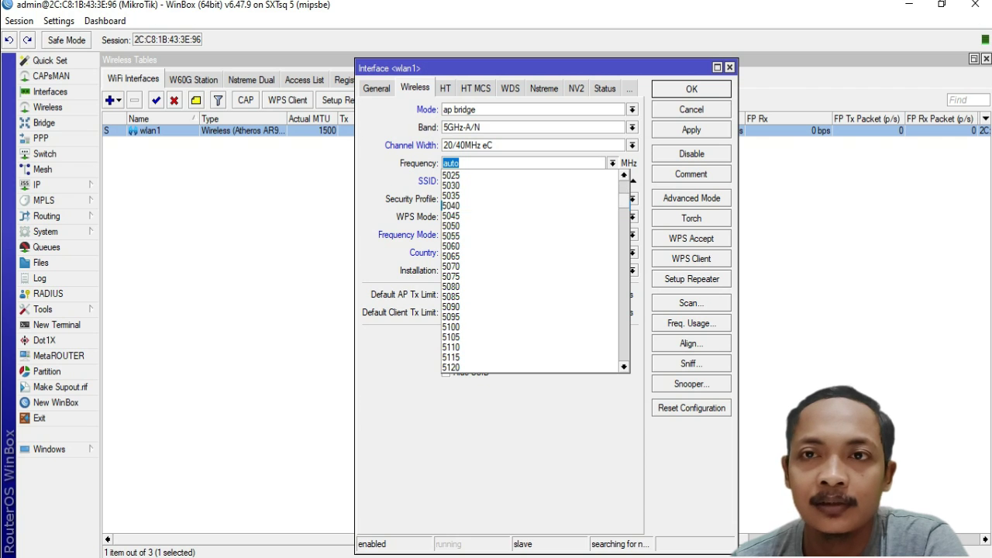
pyautogui.scroll(-10, 530, 271)
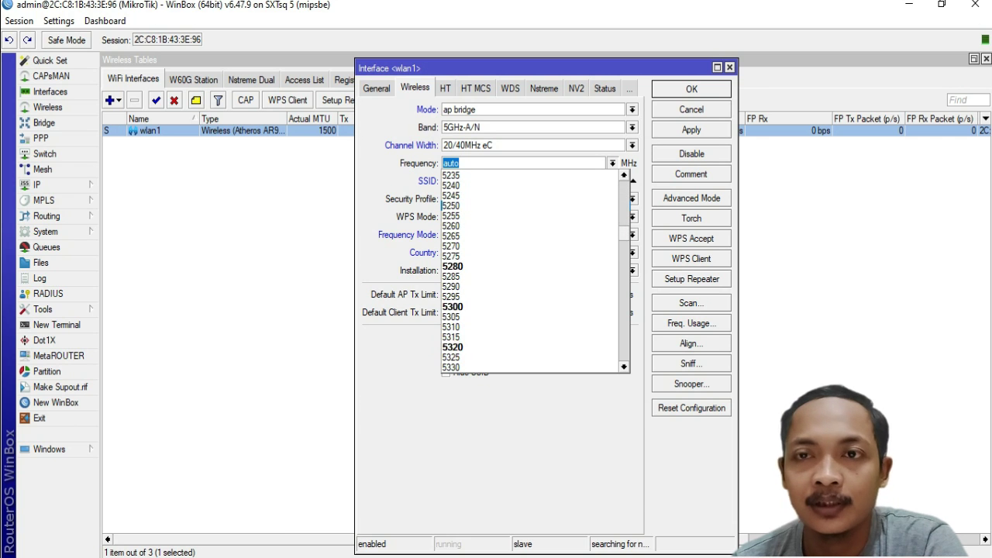
pyautogui.scroll(-14, 531, 270)
pyautogui.scroll(-7, 530, 271)
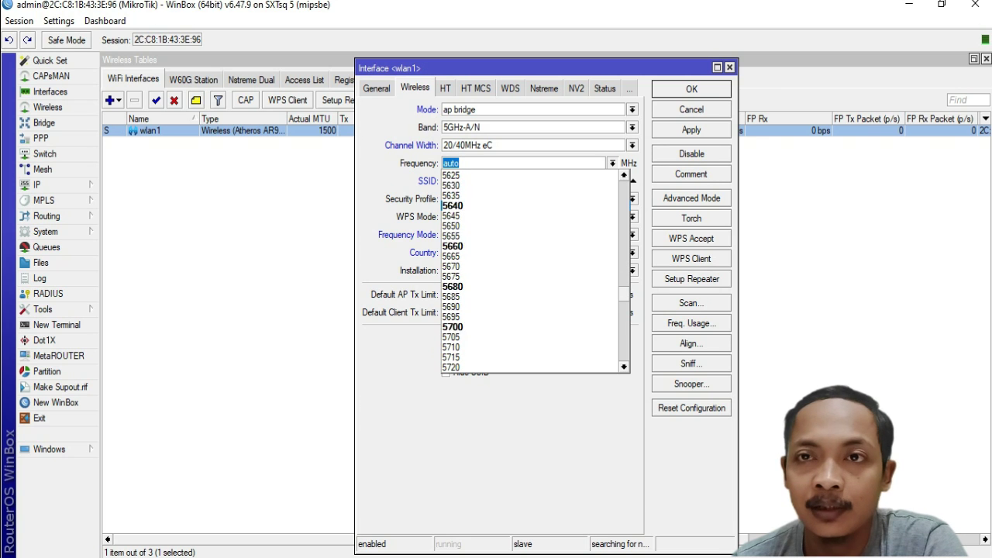
pyautogui.scroll(-3, 530, 271)
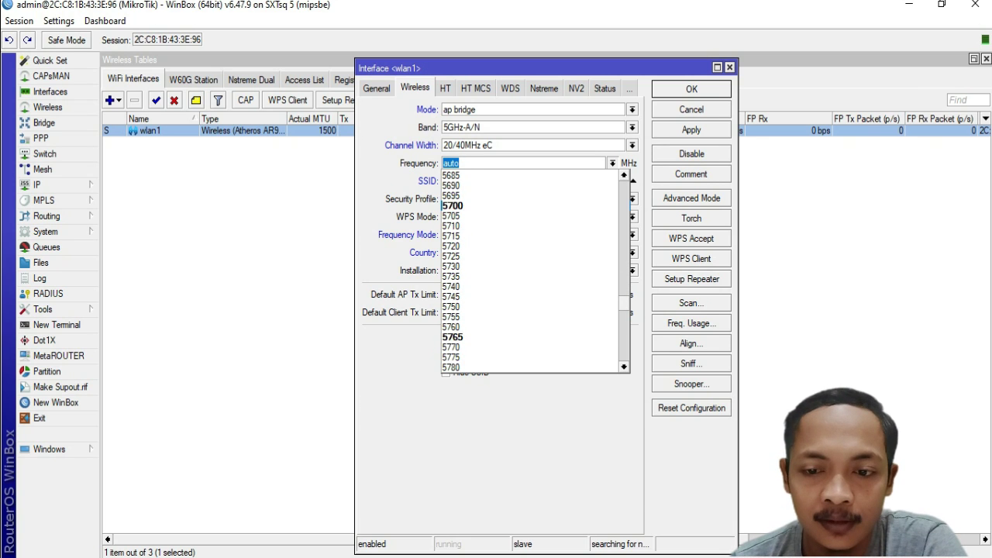
pyautogui.scroll(-2, 530, 270)
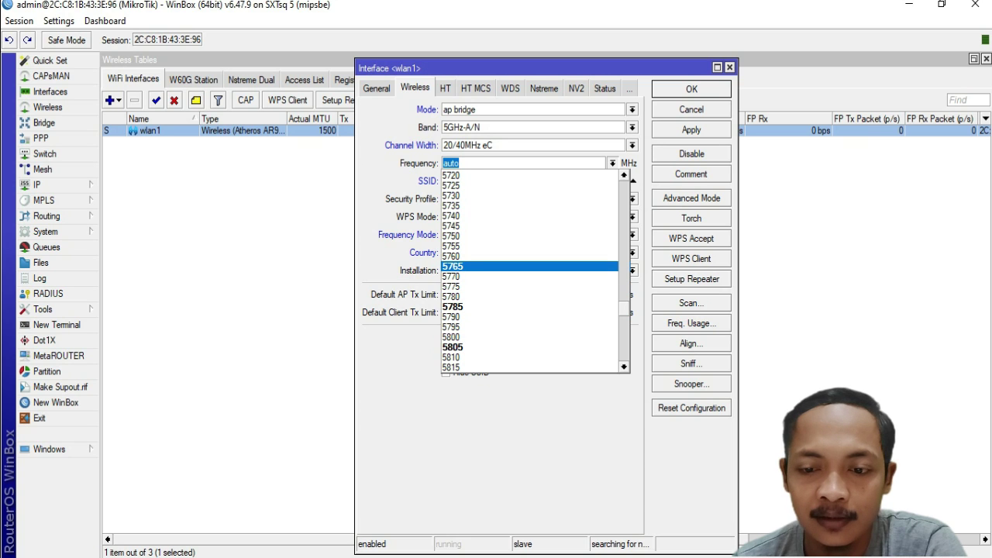
pyautogui.click(453, 266)
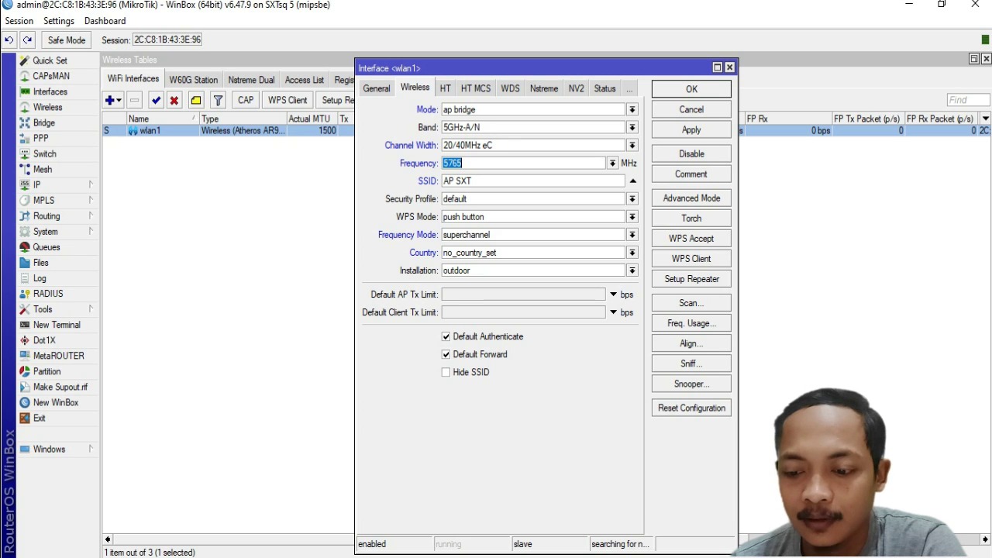
pyautogui.click(691, 130)
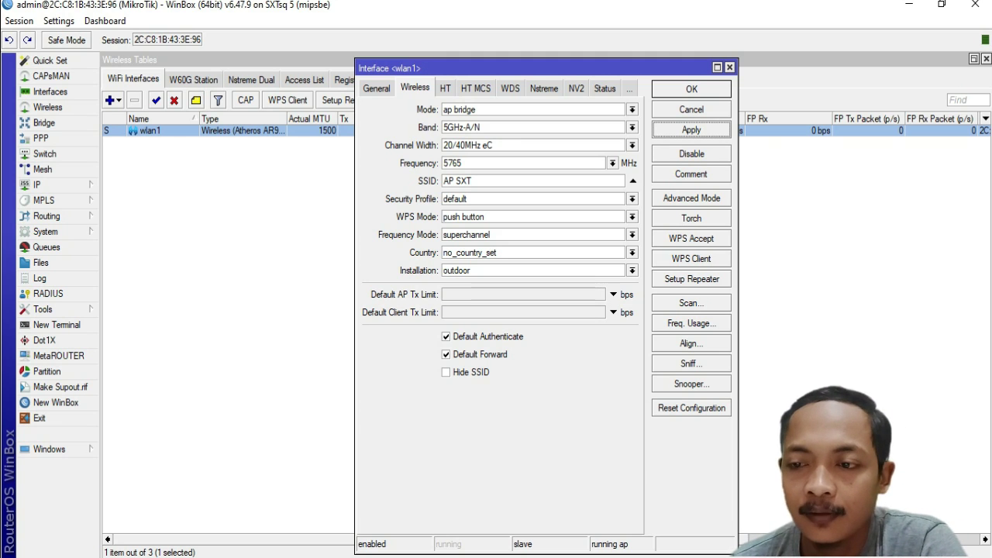
pyautogui.press('Escape')
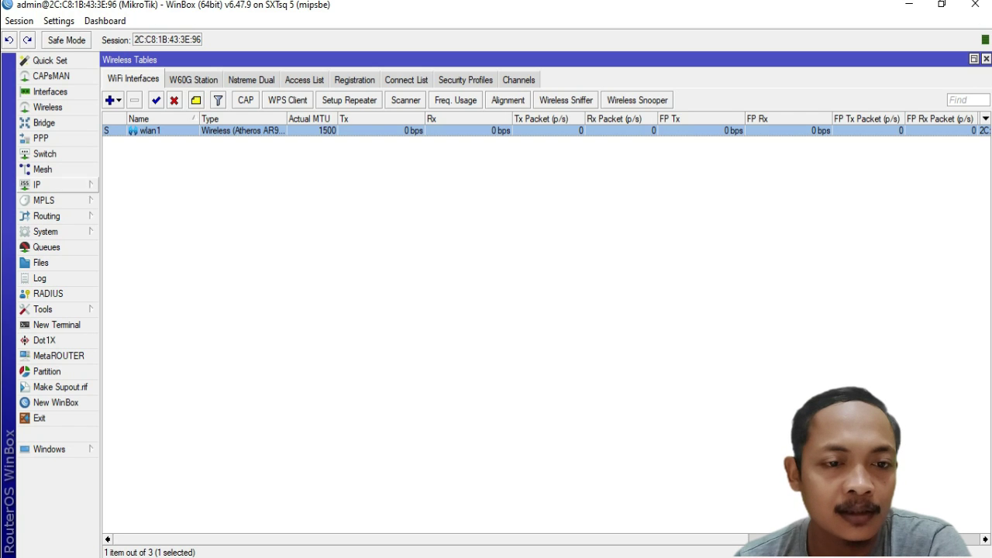
# Start a new IP address entry with the address 192.168.29.9/24.
pyautogui.click(46, 185)
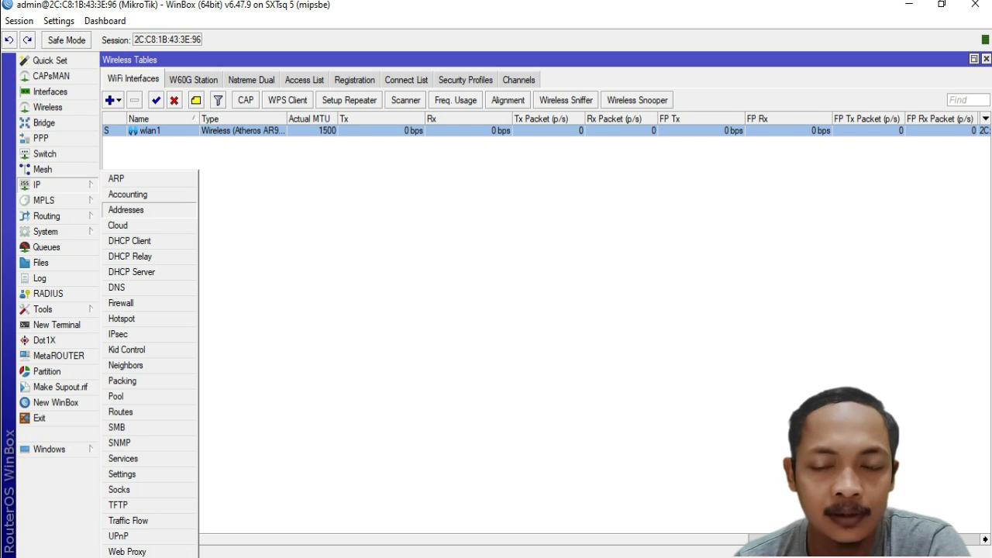
pyautogui.click(126, 209)
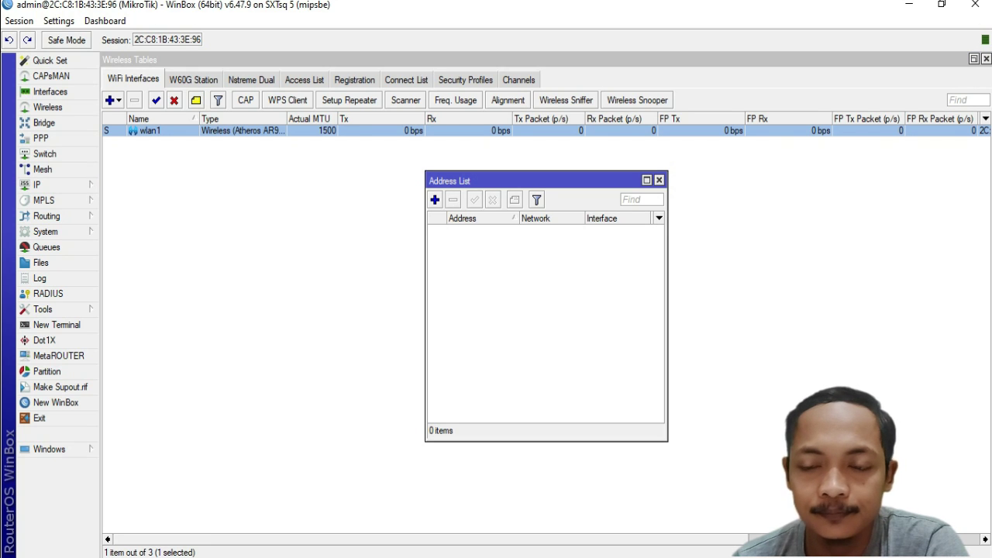
pyautogui.click(434, 200)
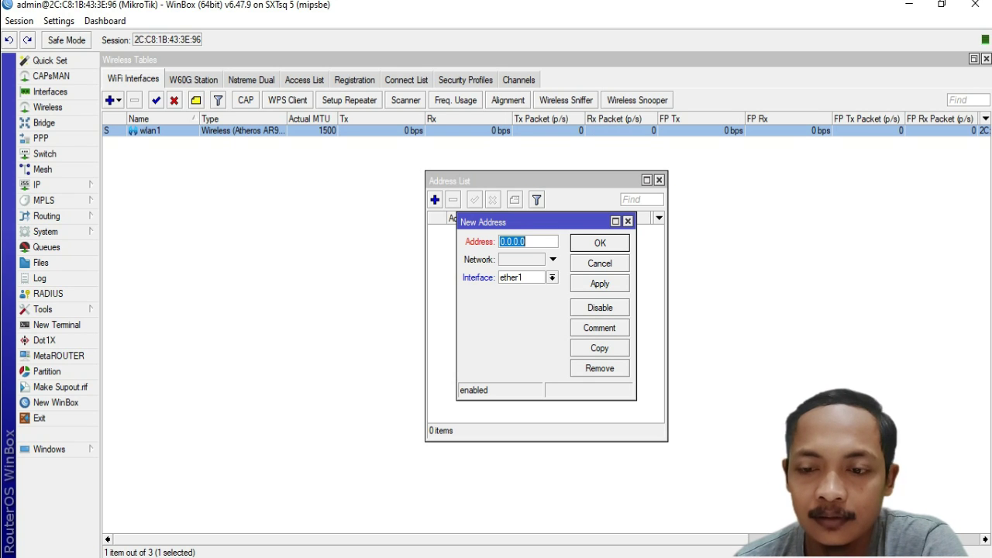
pyautogui.write('192.168.')
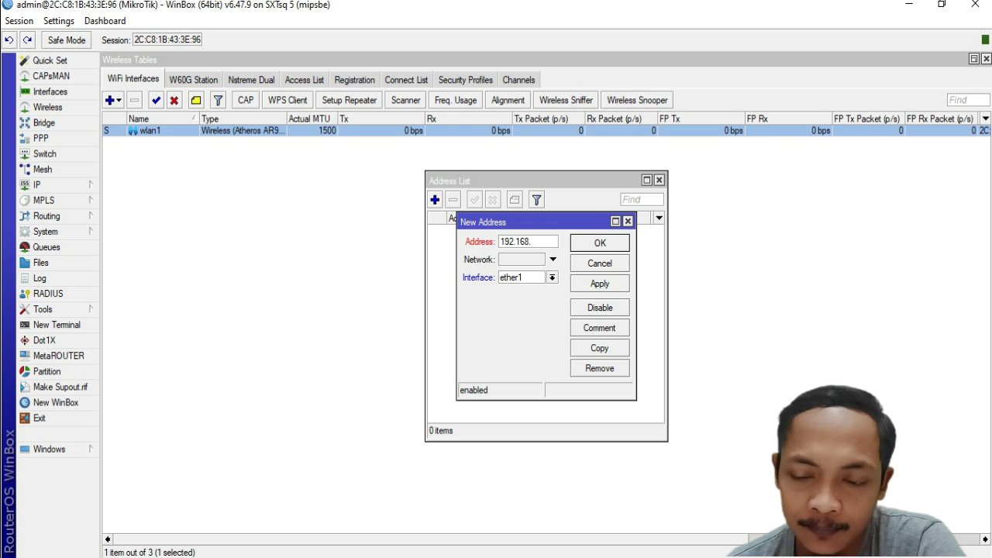
pyautogui.write('29')
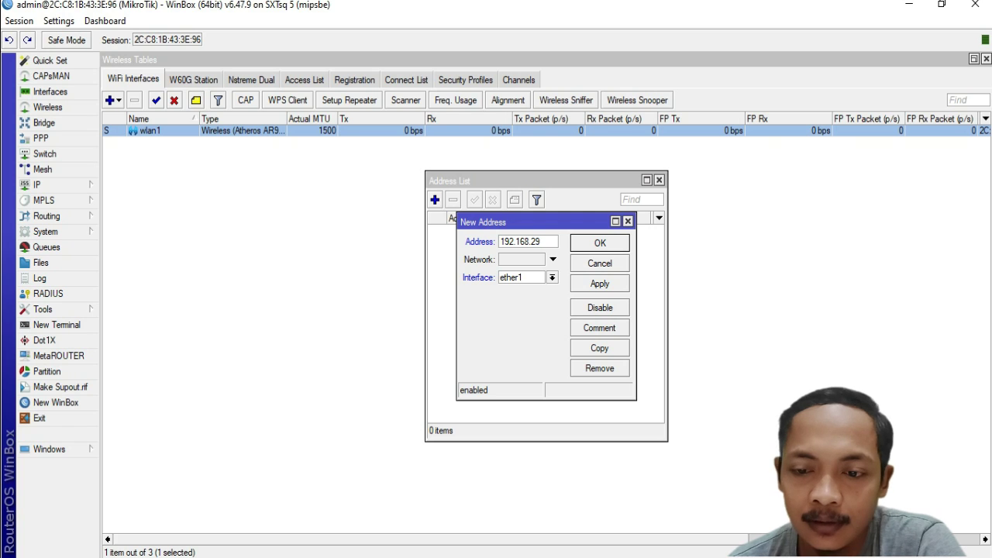
pyautogui.write('.')
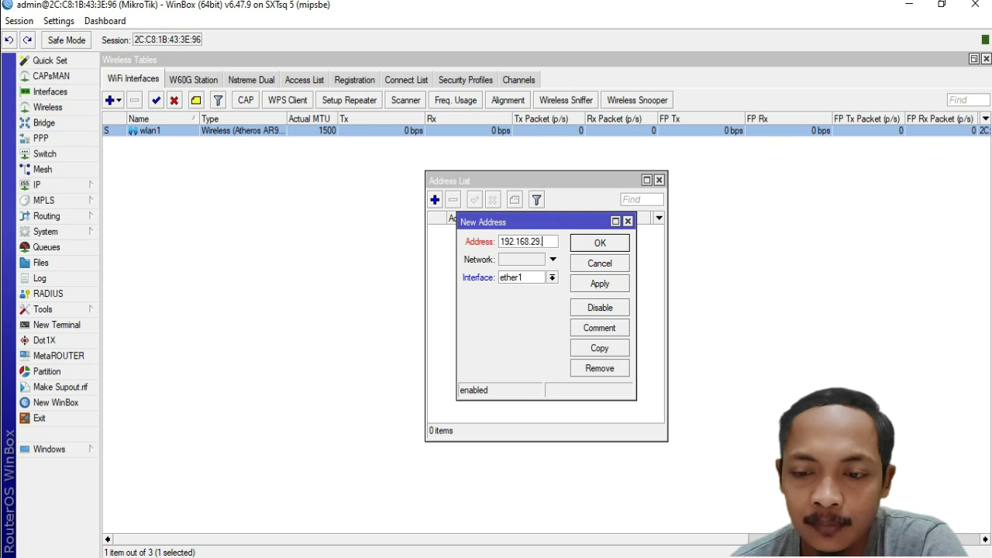
pyautogui.write('9')
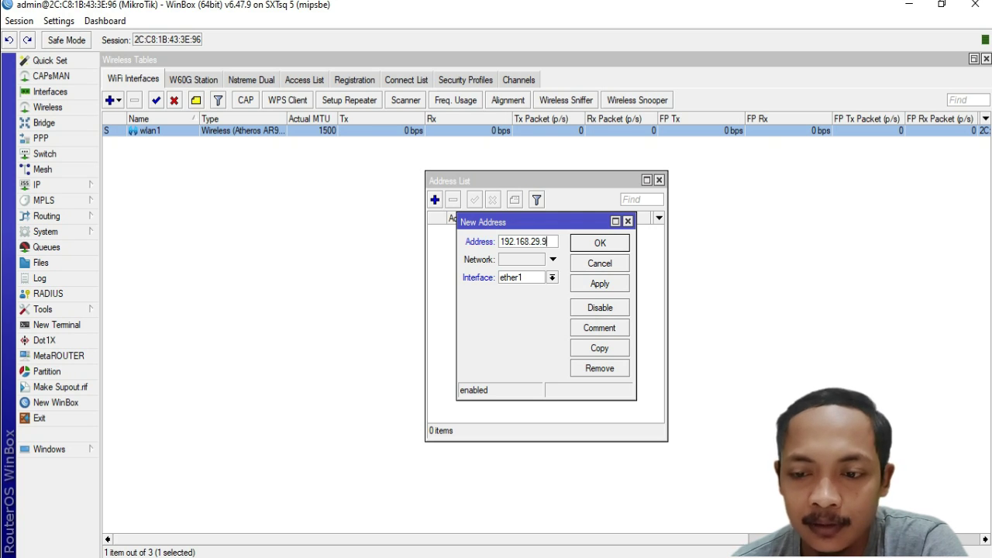
pyautogui.write('/')
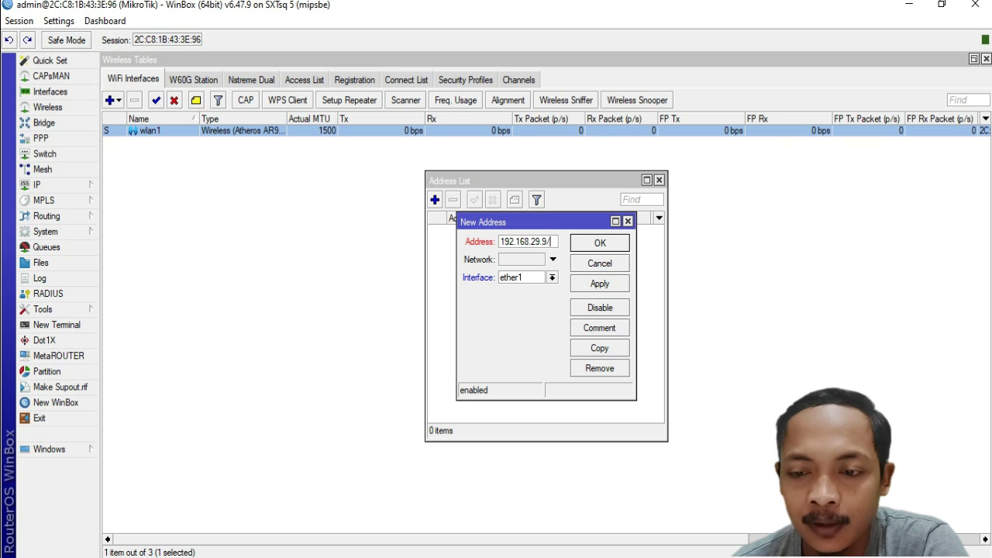
pyautogui.write('24')
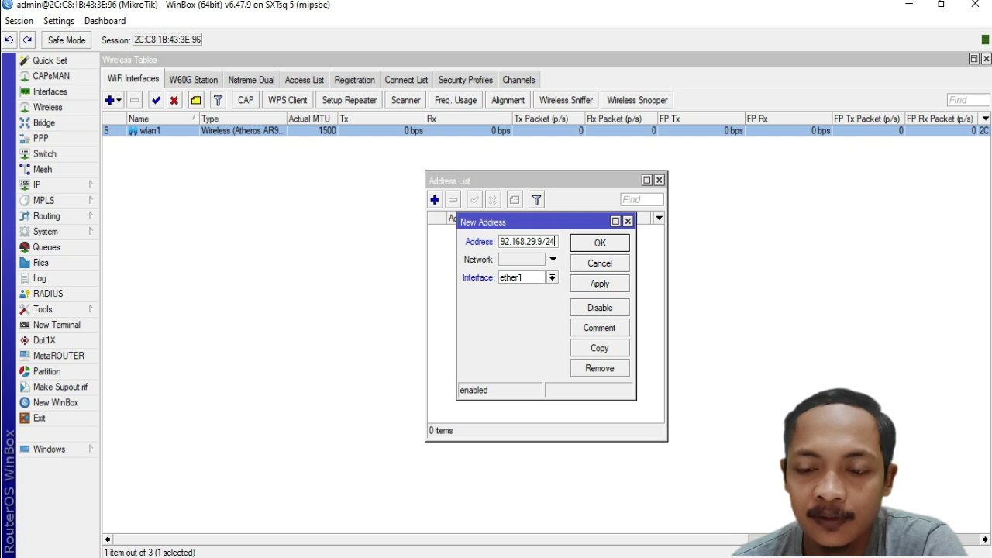
# Assign the new IP address to the bridge1 interface, save it and close the address list.
pyautogui.click(552, 277)
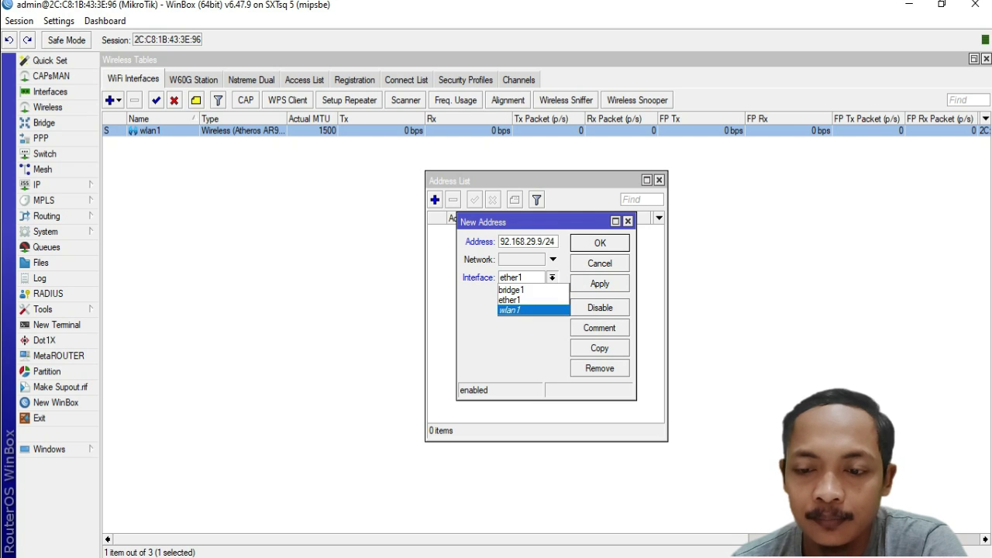
pyautogui.press('Down')
pyautogui.press('Up')
pyautogui.press('Up')
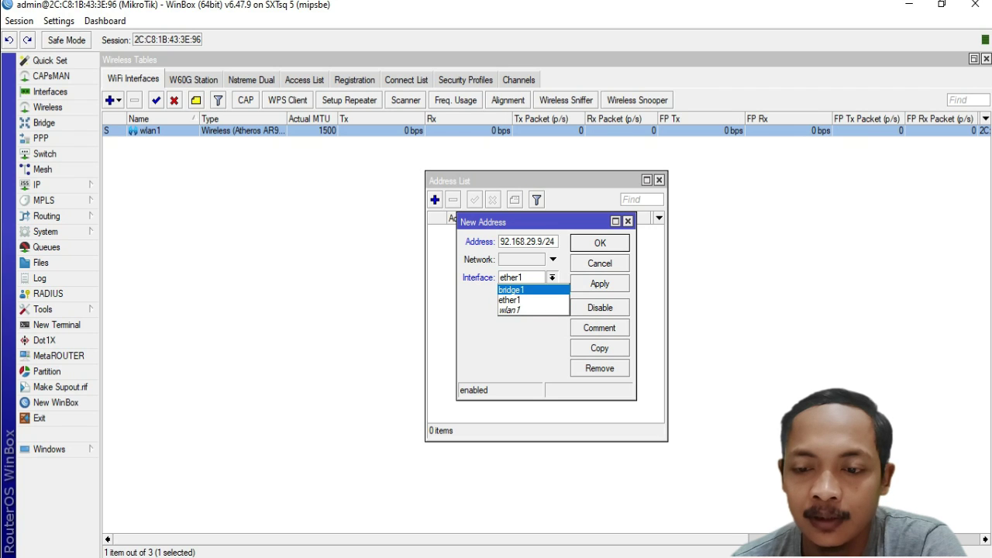
pyautogui.press('Return')
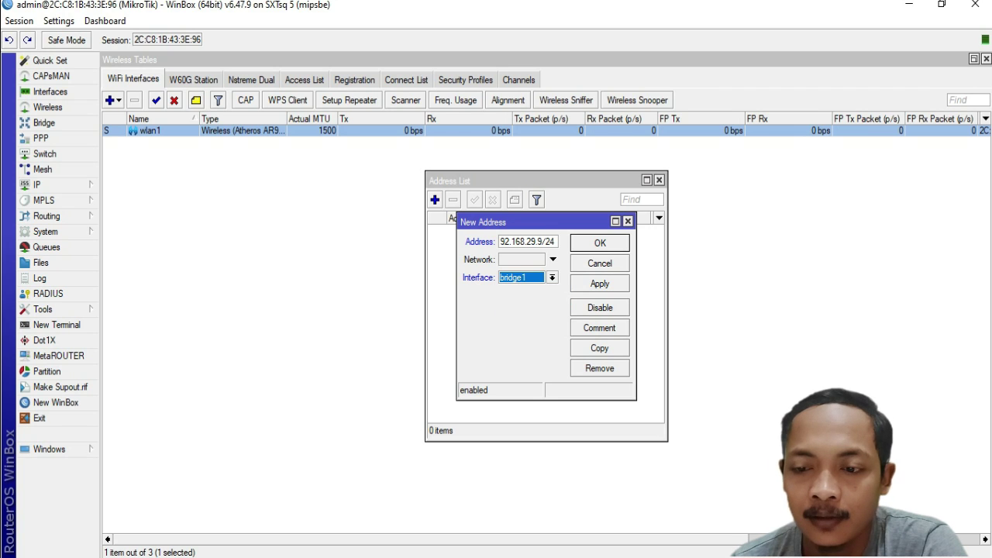
pyautogui.click(599, 284)
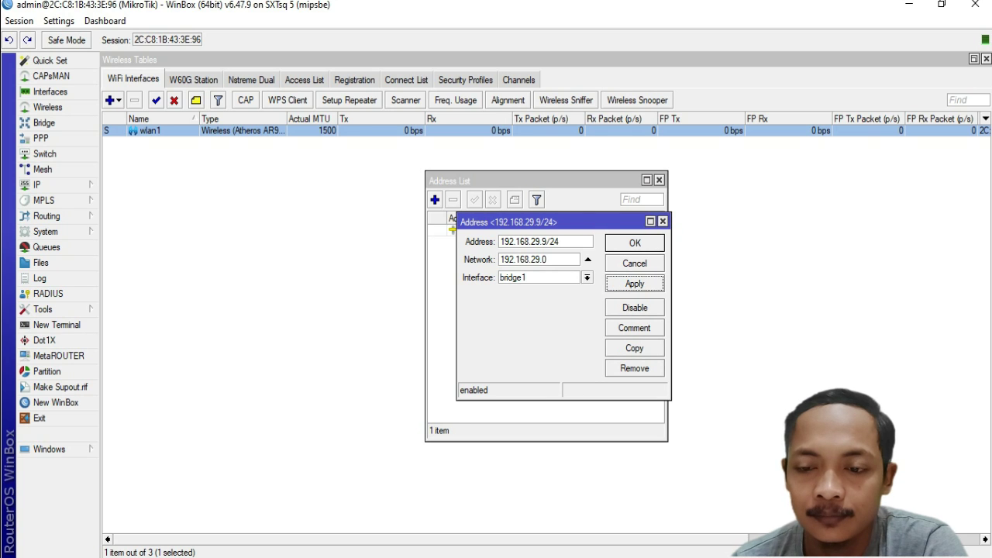
pyautogui.press('Return')
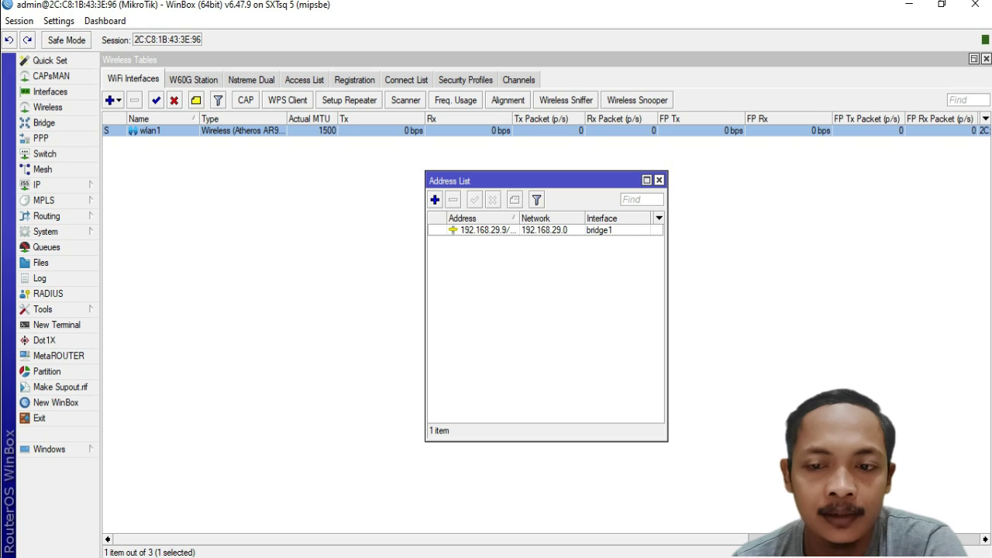
pyautogui.press('Escape')
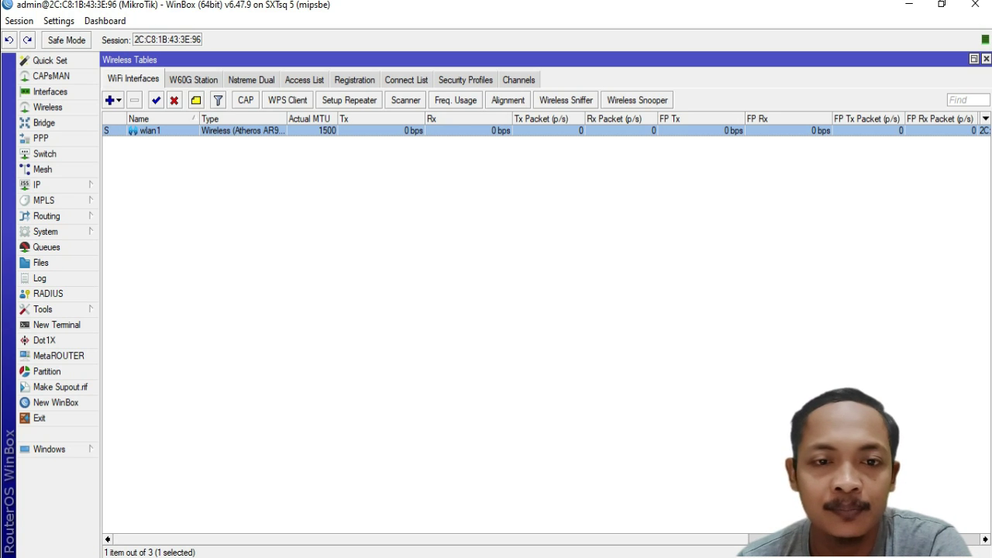
pyautogui.click(303, 79)
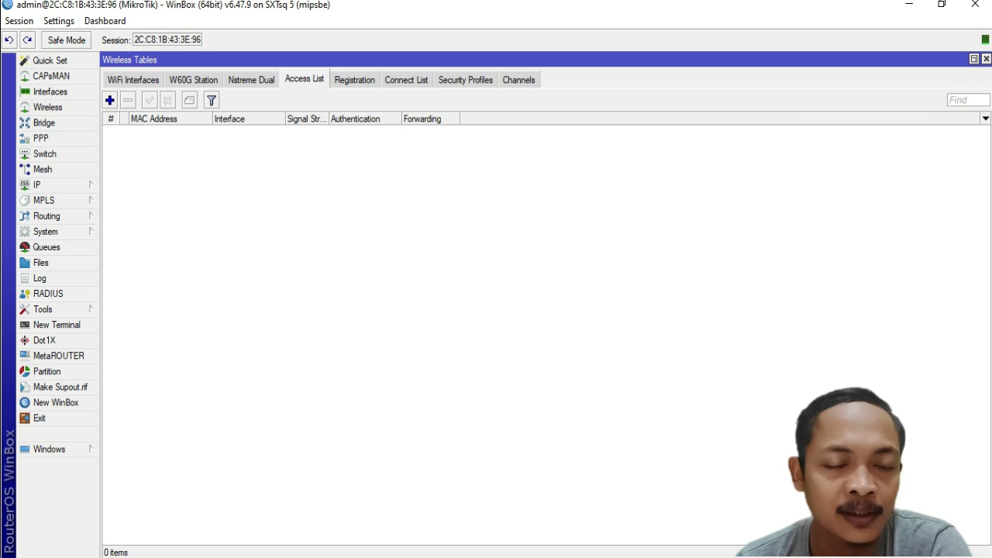
pyautogui.click(405, 79)
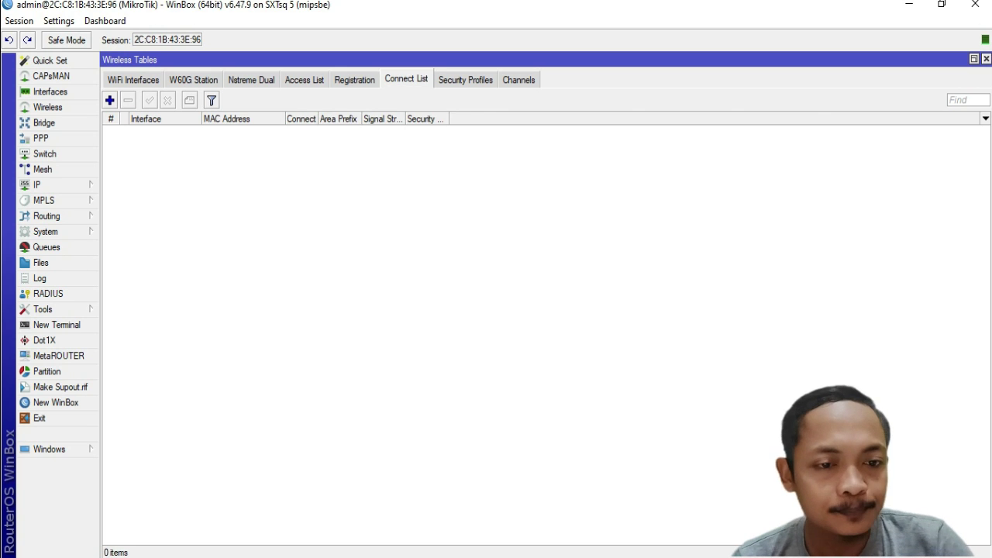
pyautogui.click(133, 79)
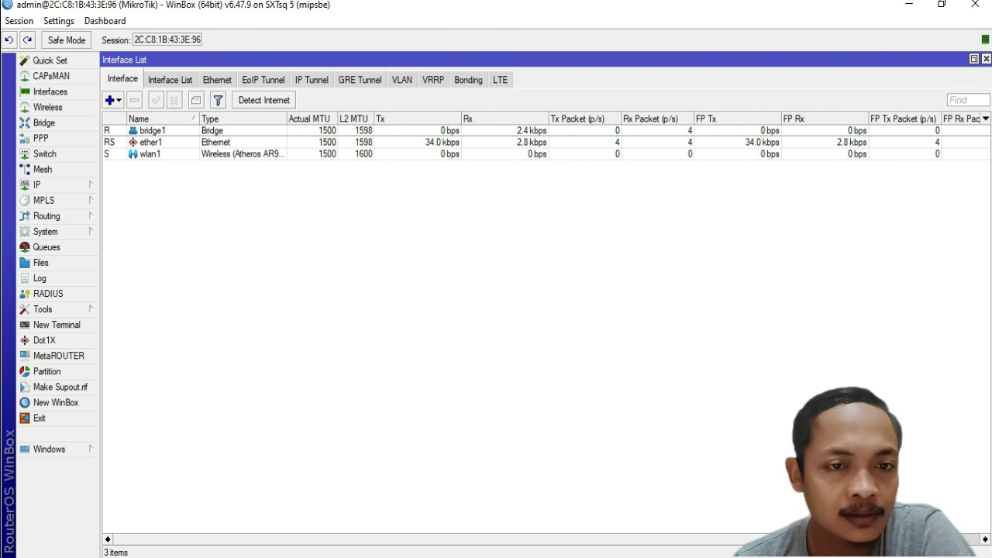
# Set the device's system identity to AP-SXTSQ and save it.
pyautogui.click(45, 231)
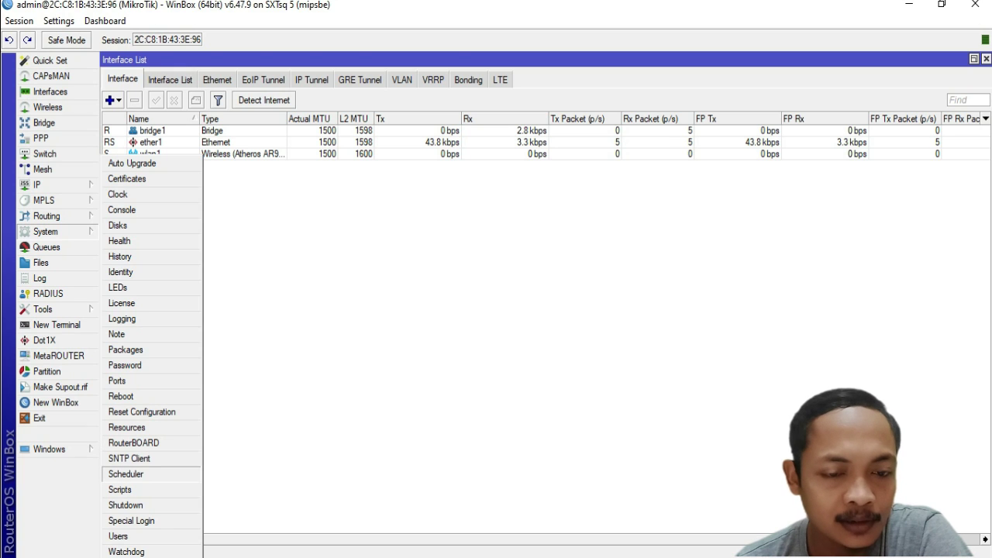
pyautogui.click(120, 272)
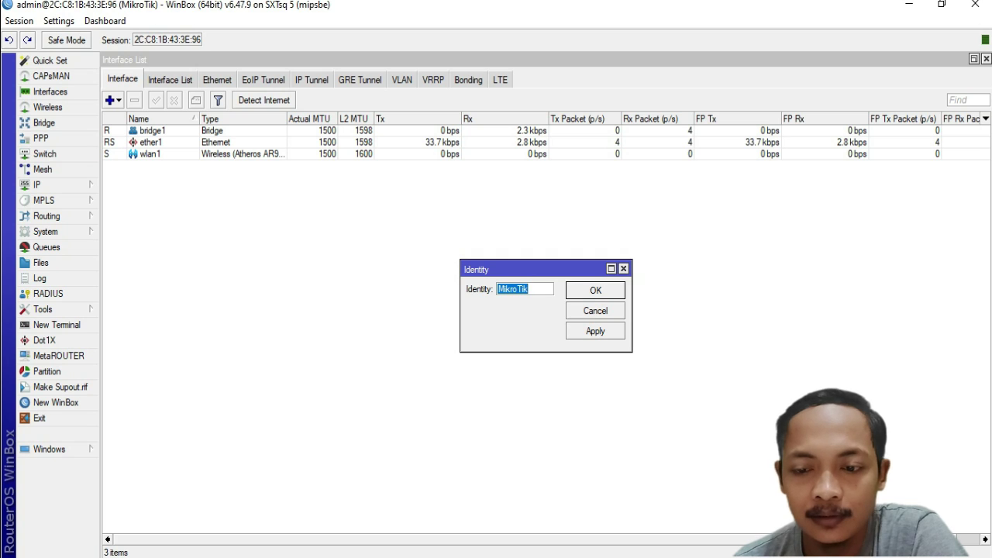
pyautogui.write('AP')
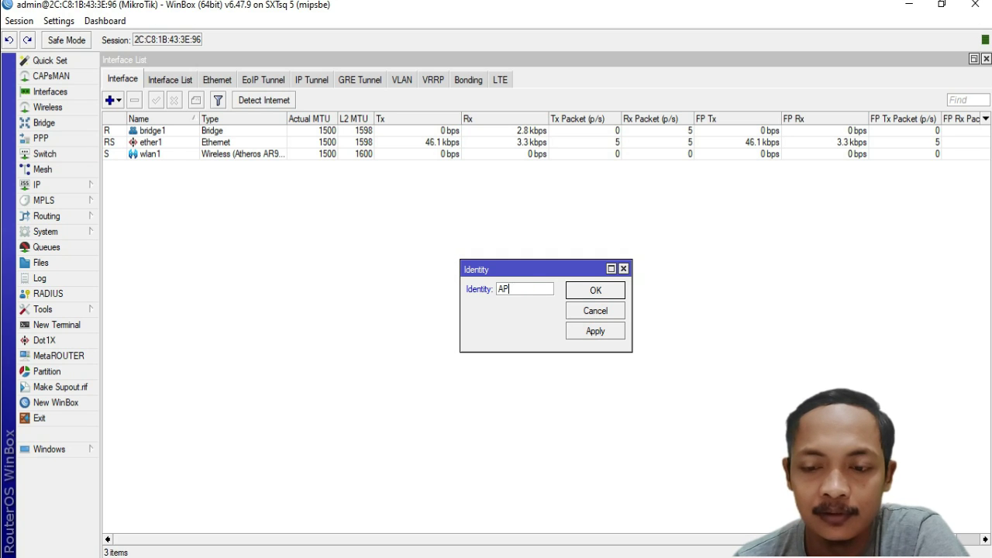
pyautogui.write('SXT')
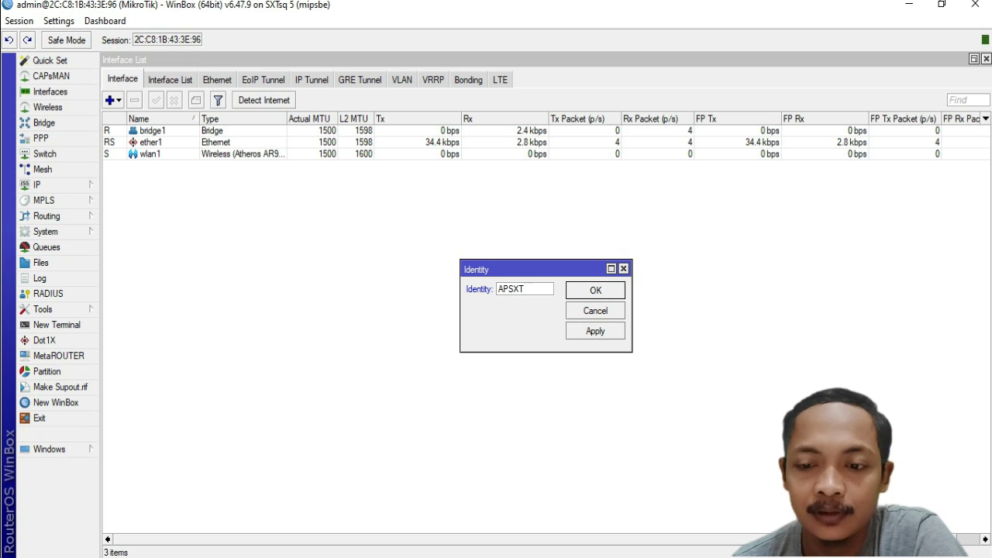
pyautogui.write('SQ')
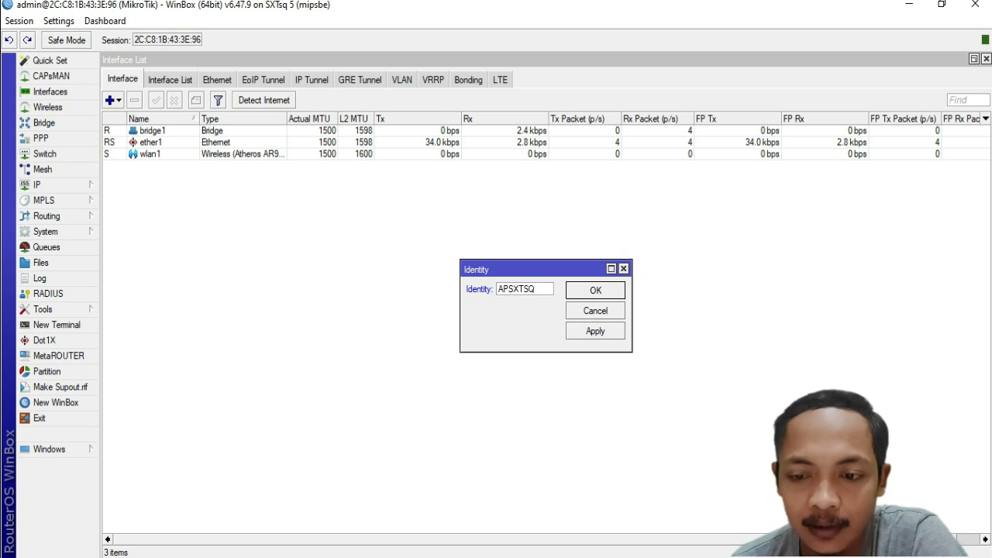
pyautogui.click(508, 289)
pyautogui.press('BackSpace')
pyautogui.write('-')
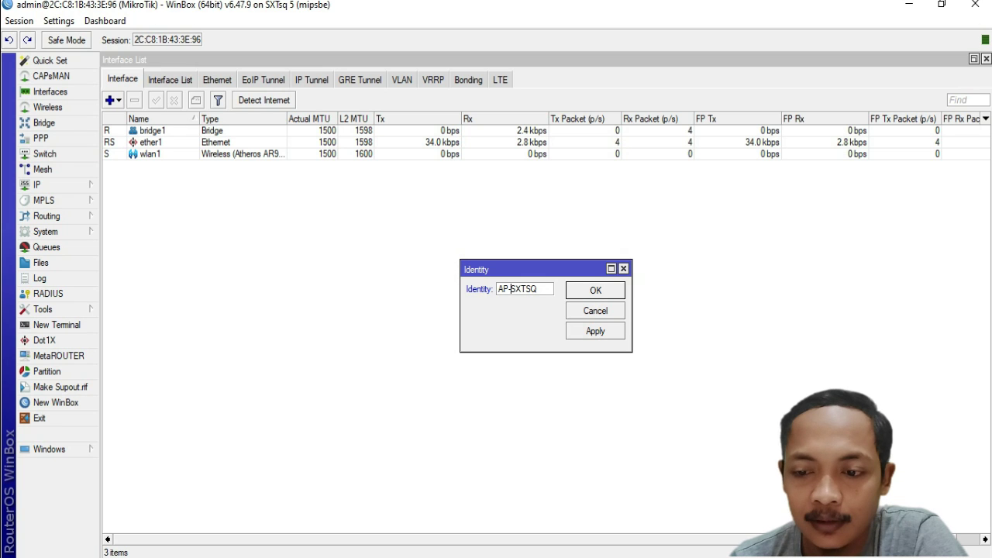
pyautogui.click(596, 331)
pyautogui.click(596, 290)
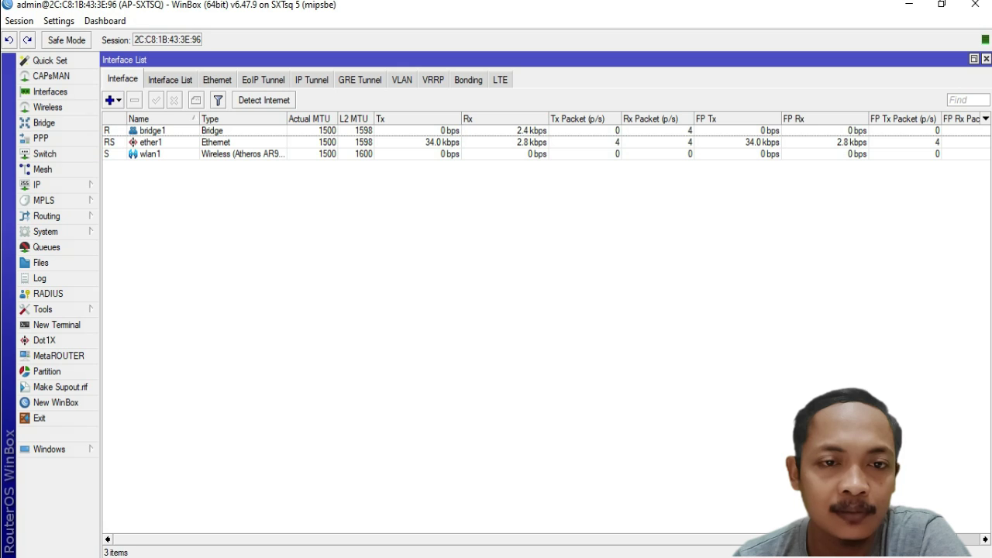
# Start a new system user entry with the name sxtSq and the full group.
pyautogui.click(45, 231)
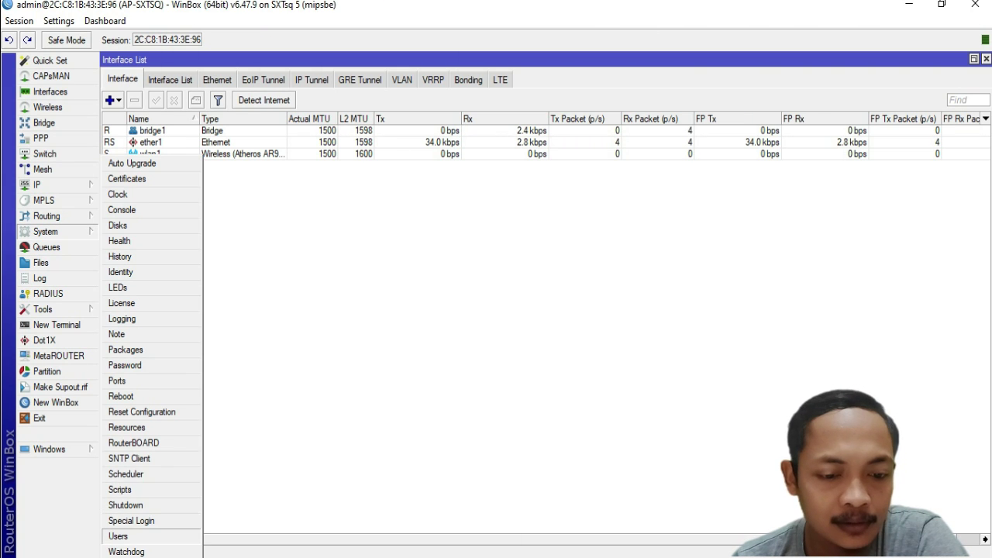
pyautogui.click(118, 536)
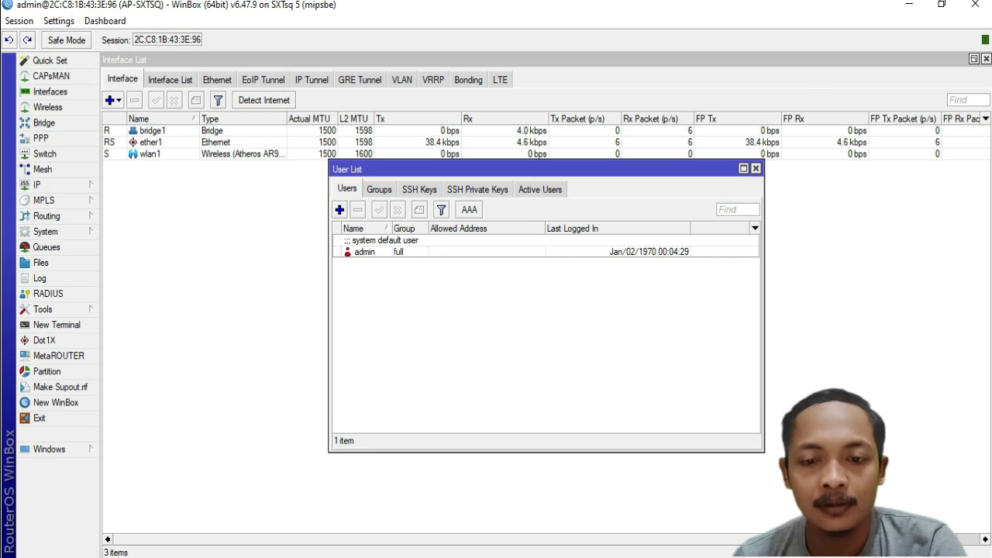
pyautogui.press('Insert')
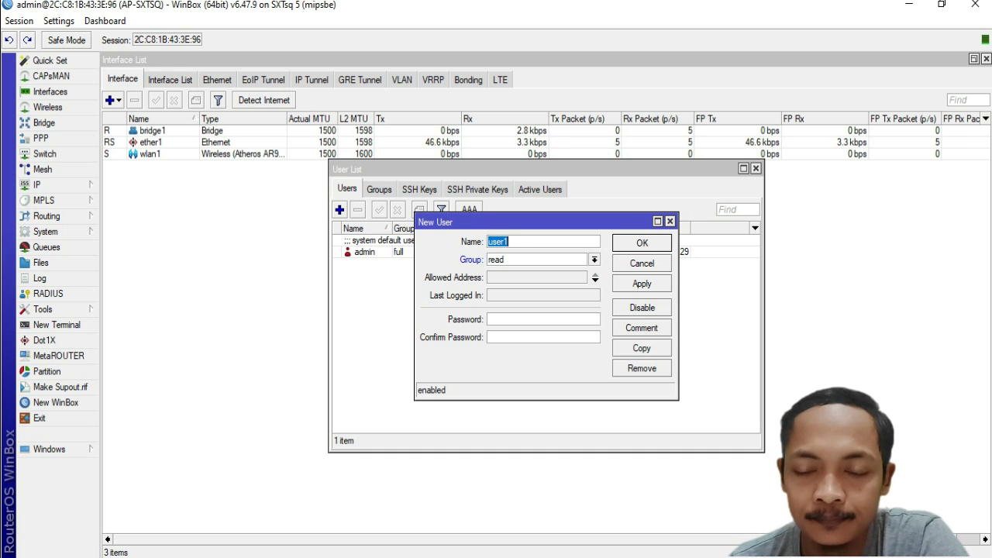
pyautogui.write('s')
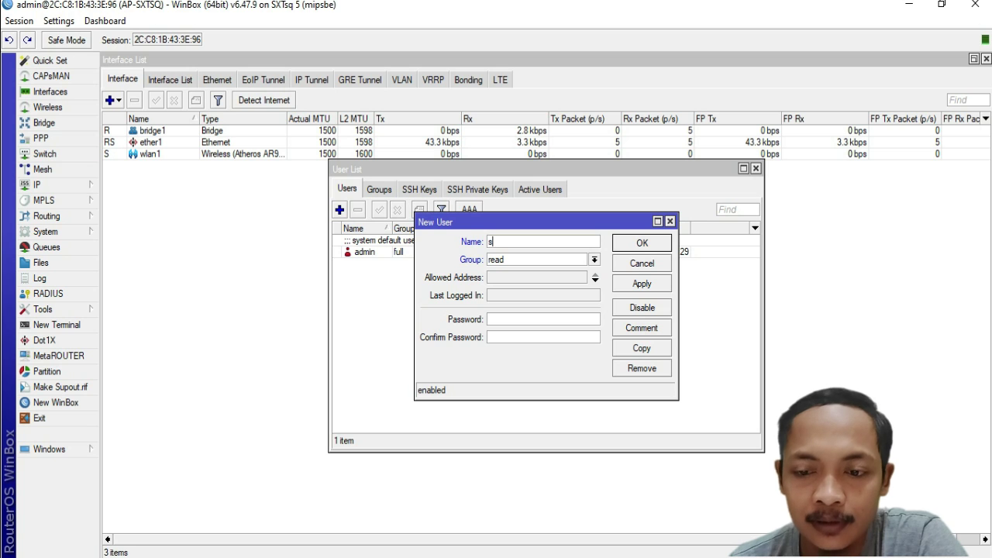
pyautogui.write('xtS')
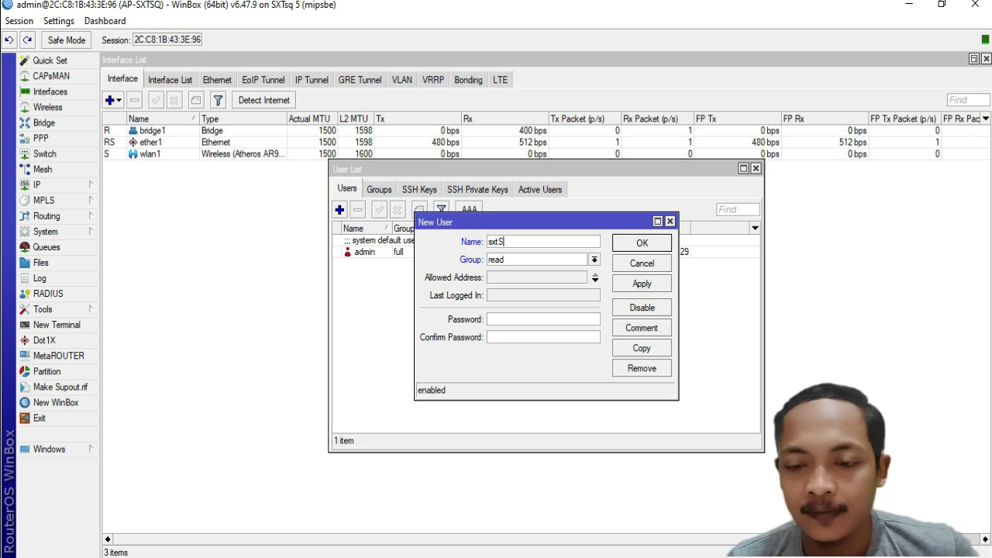
pyautogui.write('q')
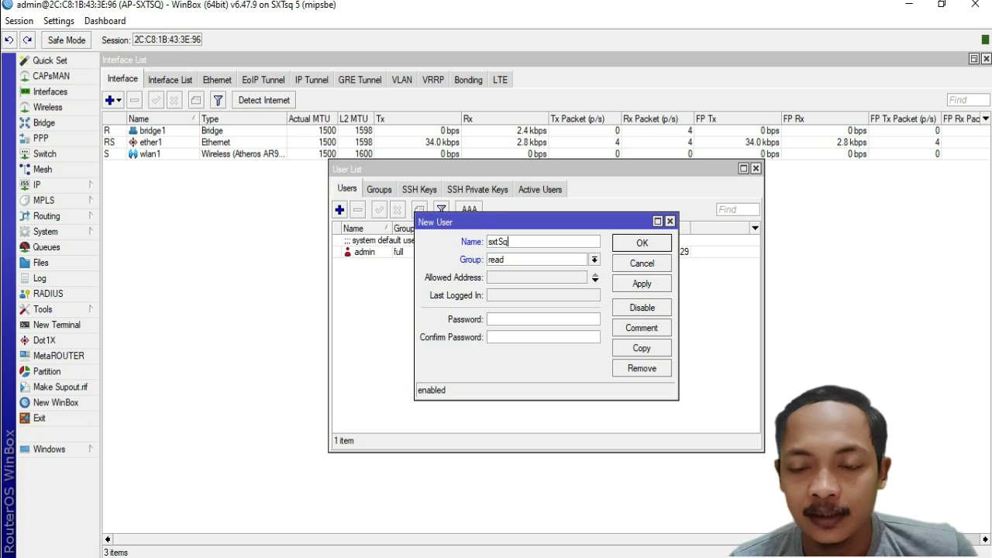
pyautogui.click(595, 259)
pyautogui.click(537, 271)
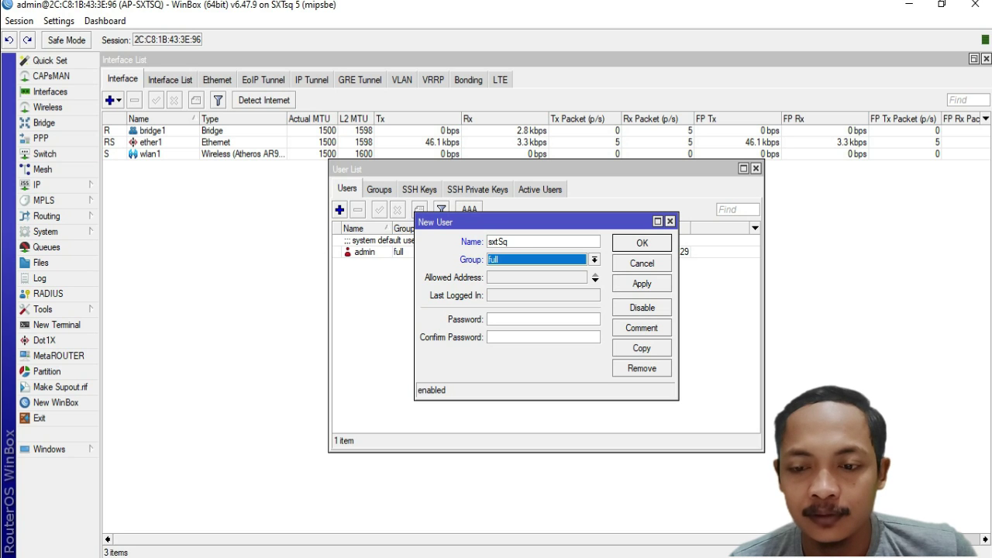
# Enter and confirm the new user's password, save the user and close the user list.
pyautogui.click(542, 319)
pyautogui.write('*****')
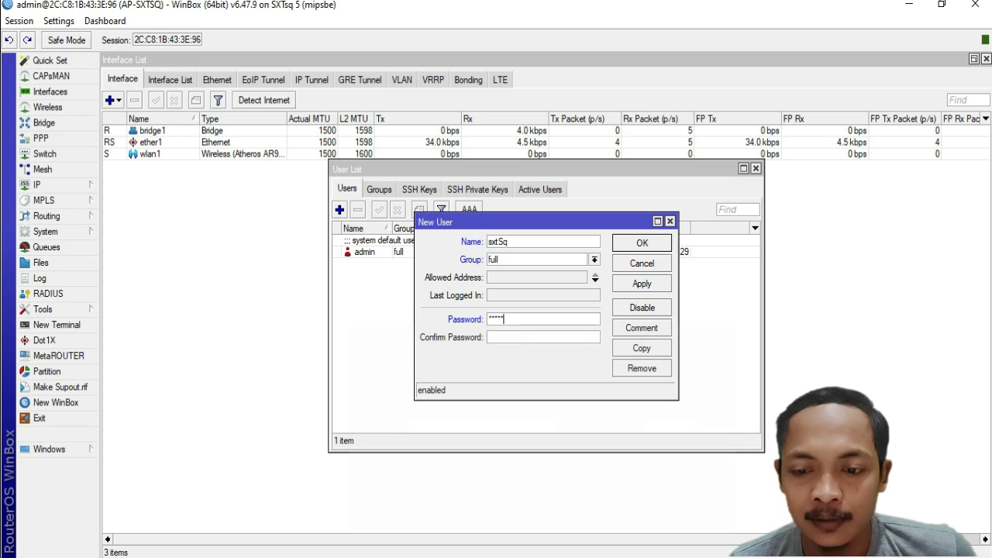
pyautogui.write('**')
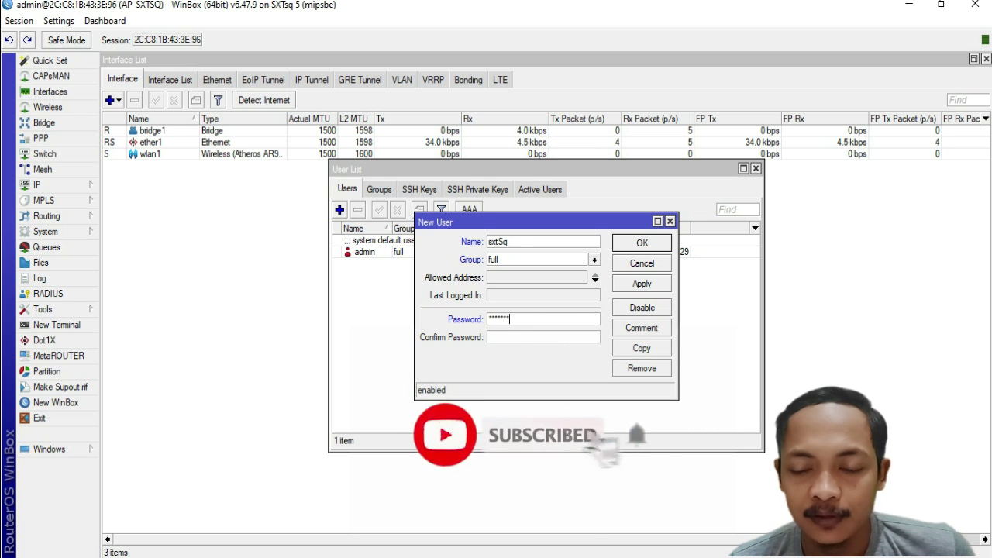
pyautogui.write('**')
pyautogui.press('Tab')
pyautogui.write('******')
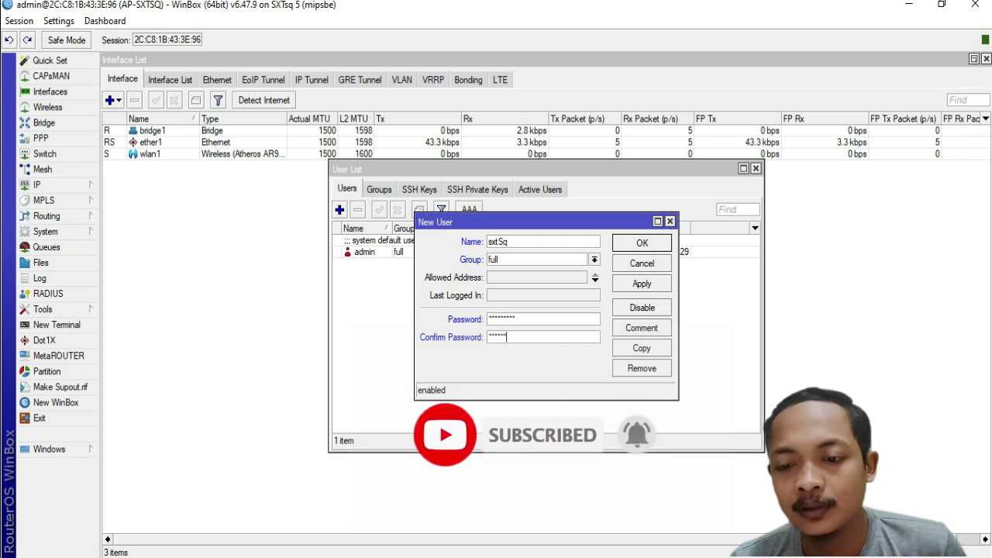
pyautogui.write('***')
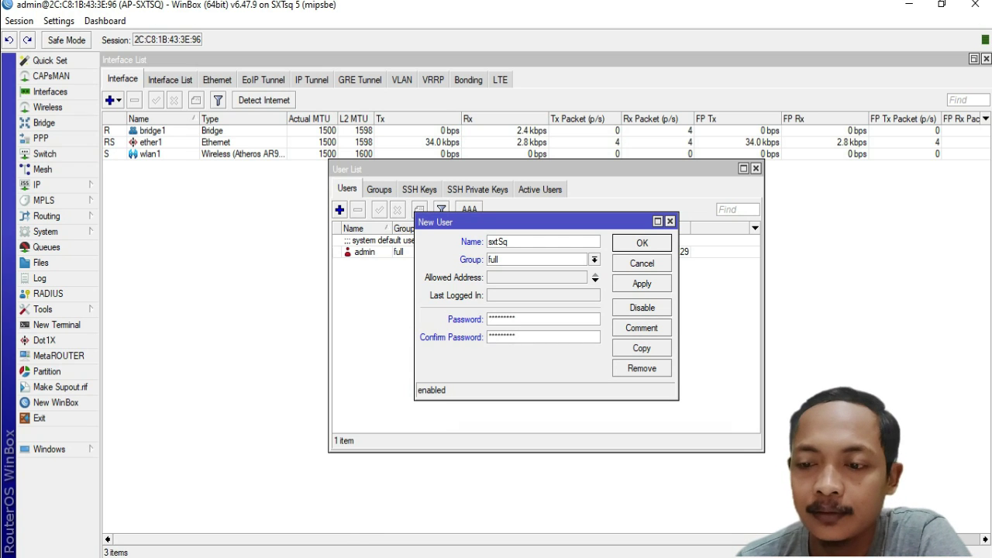
pyautogui.click(641, 284)
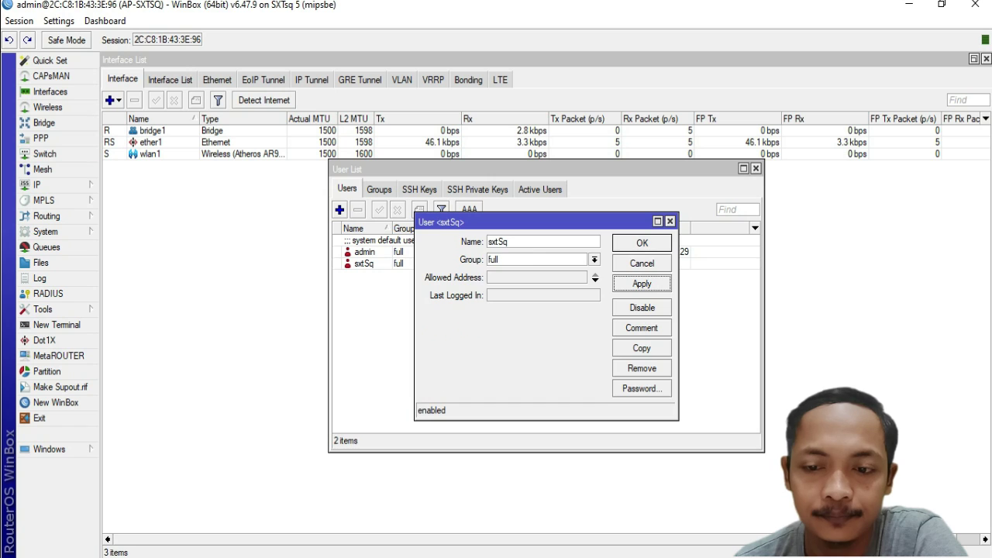
pyautogui.press('Return')
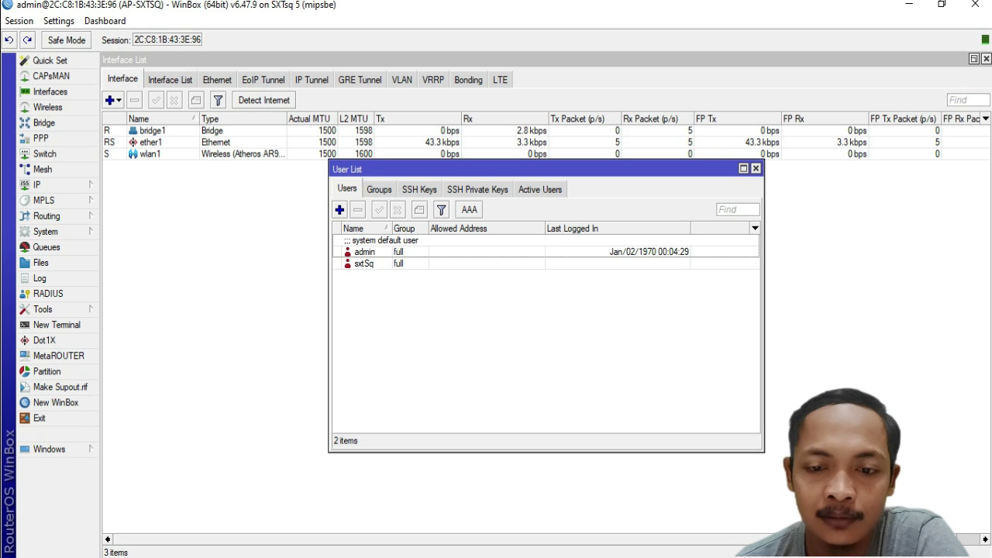
pyautogui.click(364, 263)
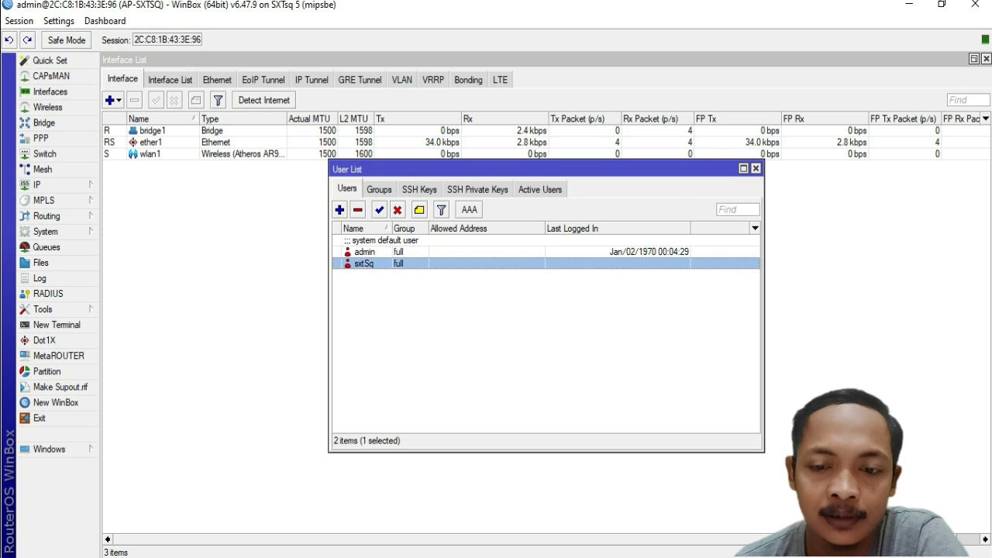
pyautogui.click(365, 252)
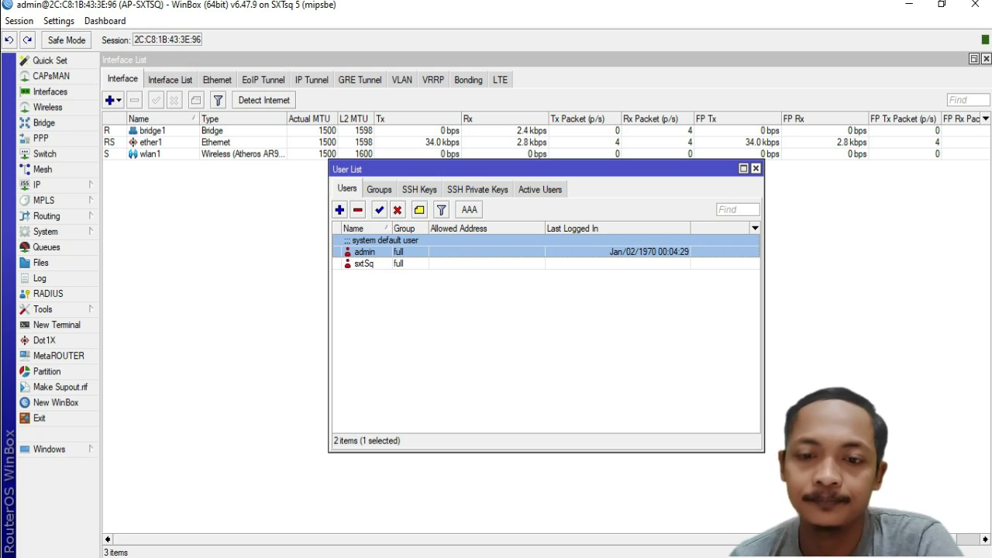
pyautogui.click(756, 168)
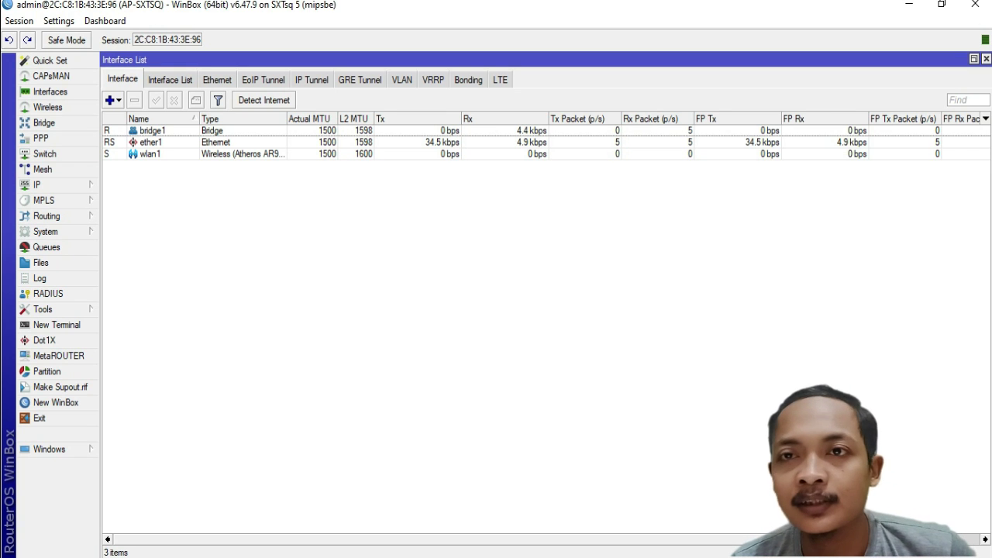